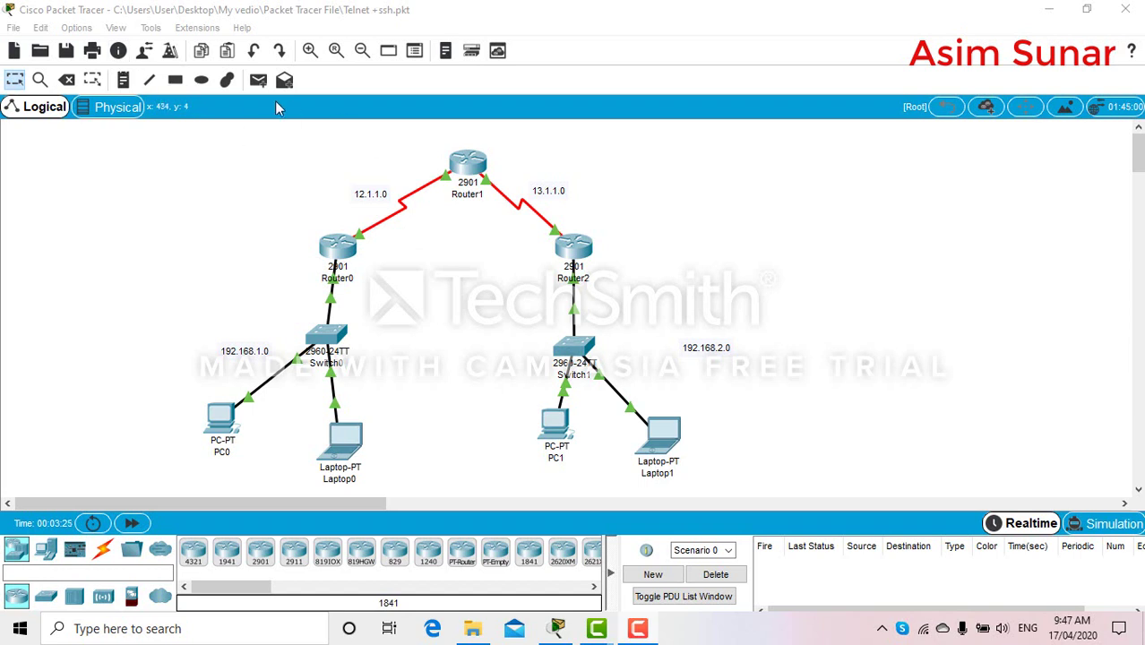
Send a simple test packet from PC0 to Laptop1, then delete it from the list
click(254, 84)
click(222, 416)
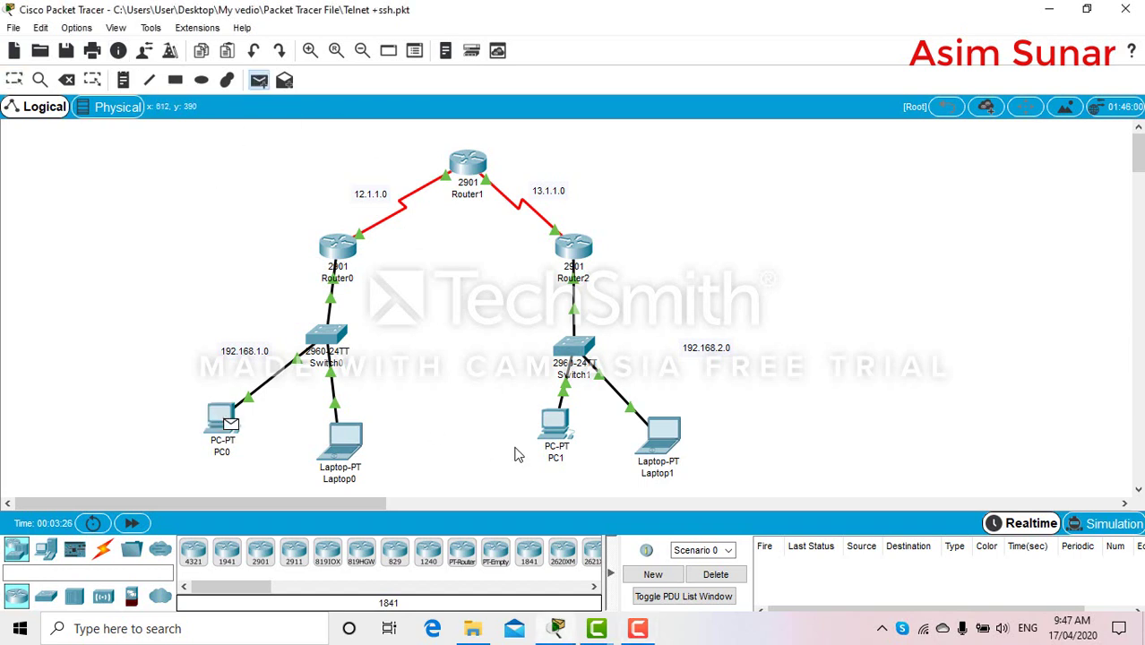
click(670, 439)
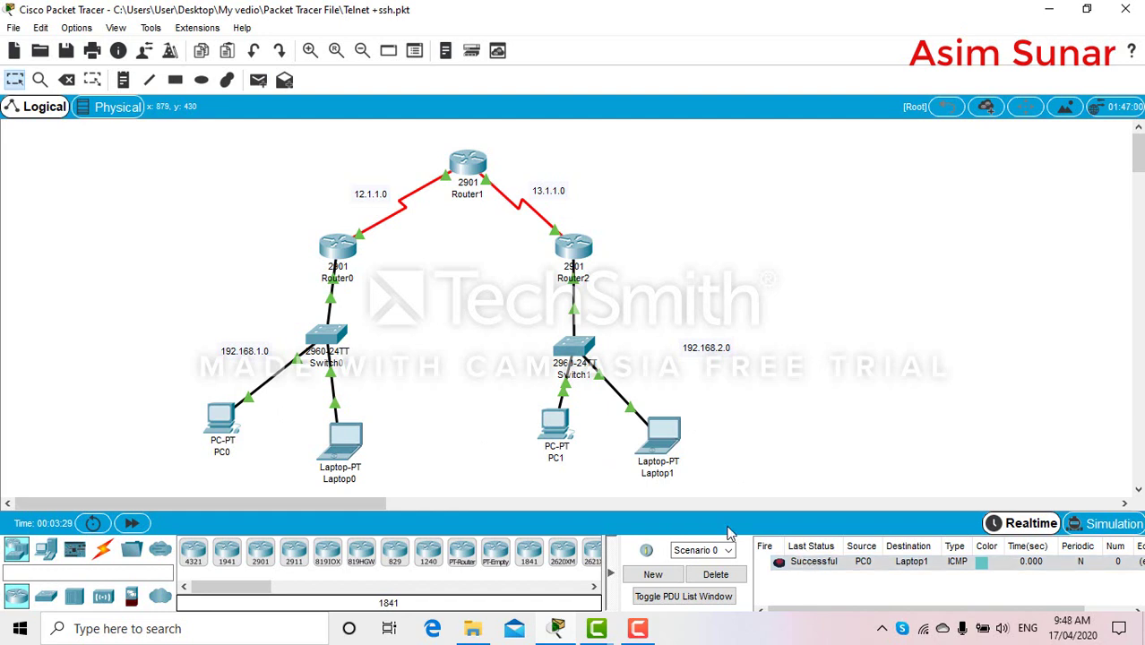
click(717, 574)
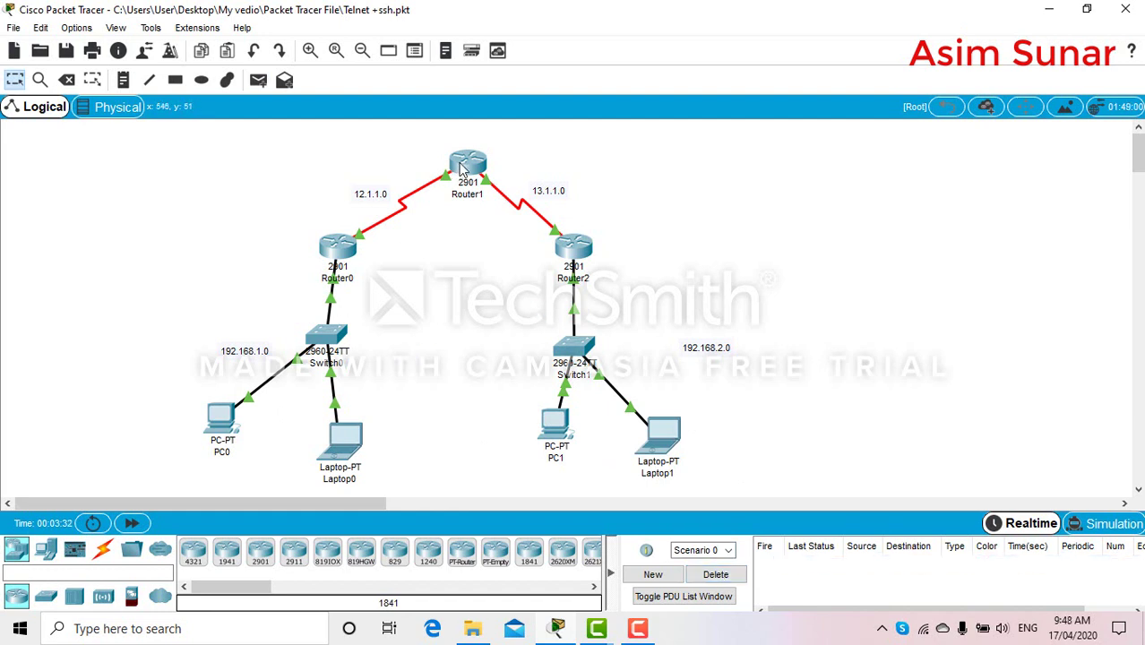
From PC0's command prompt, attempt telnet to 192.168.3.1, which returns Invalid Command
mouse_move(462, 168)
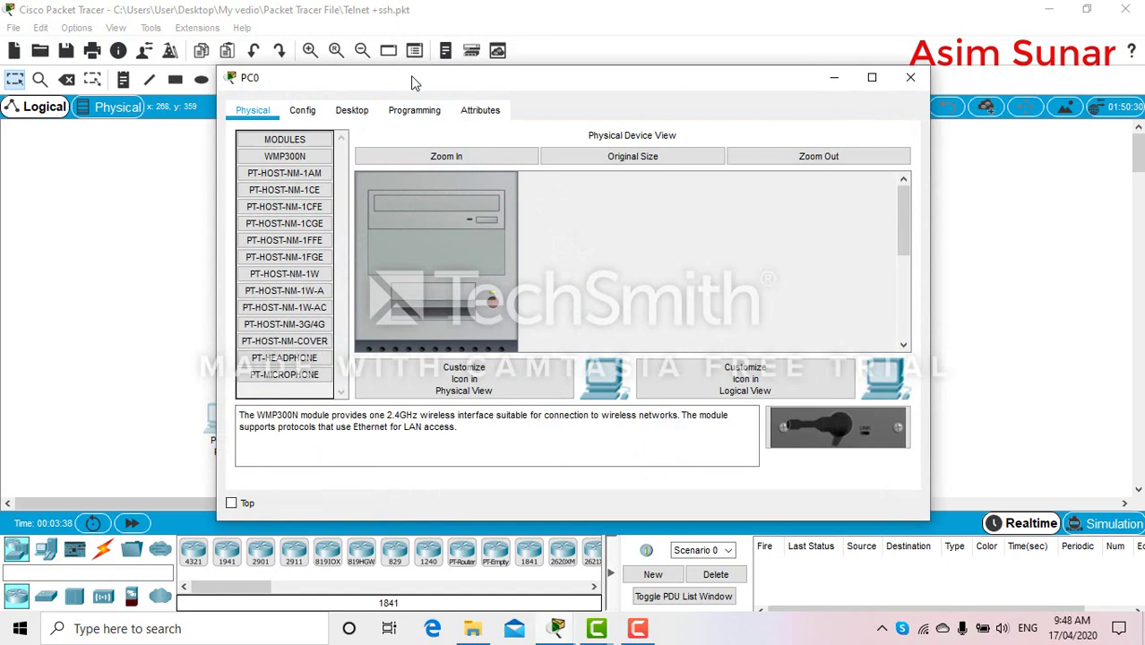
drag(493, 96, 627, 189)
click(603, 233)
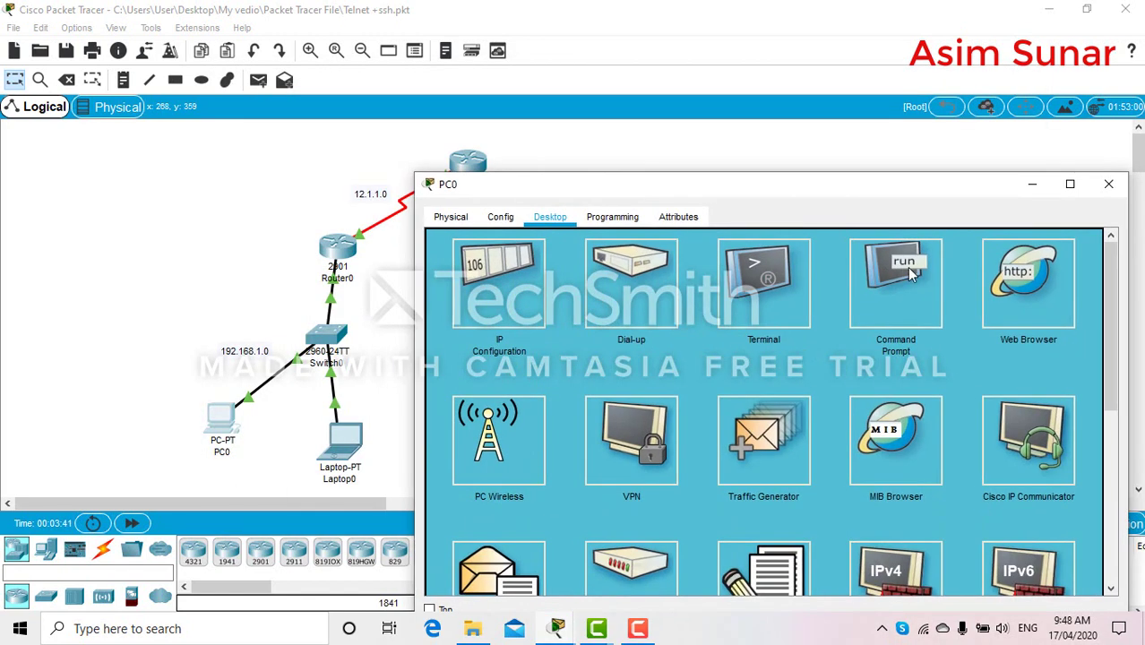
click(907, 267)
text(te)
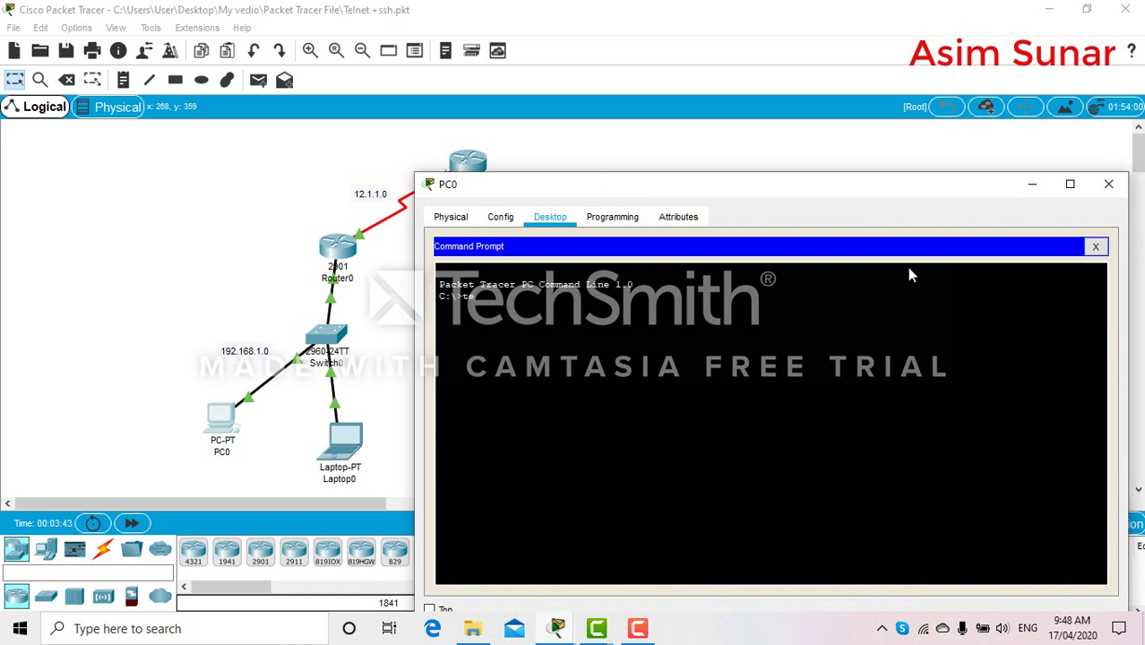
text(lnet 192.168)
text(.1.)
click(1109, 184)
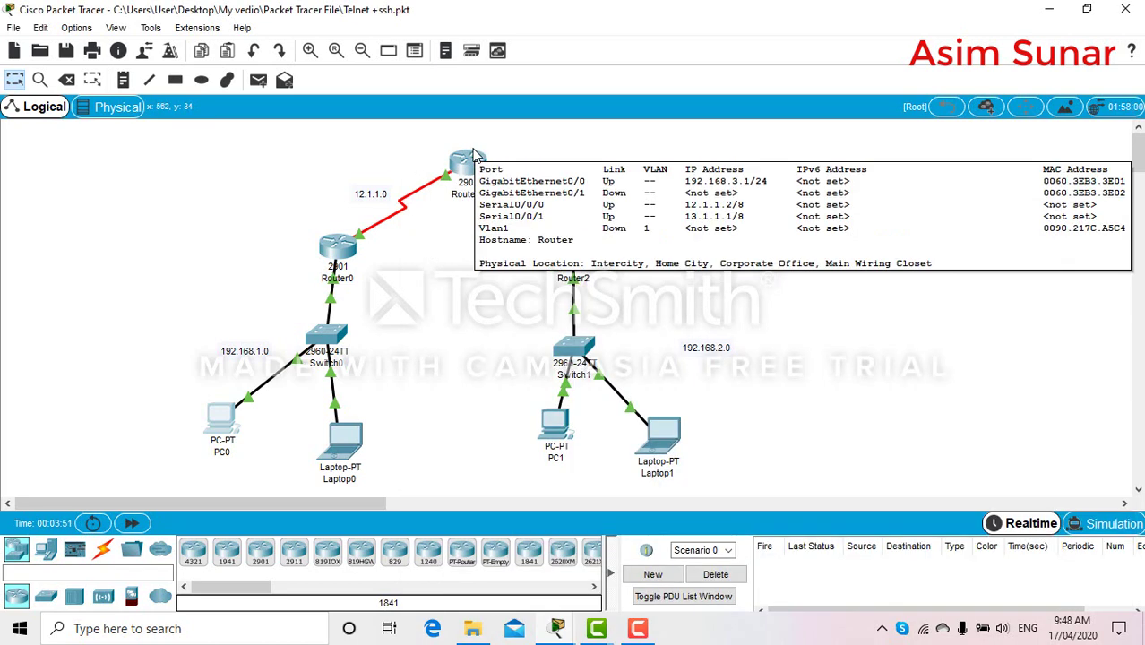
click(216, 424)
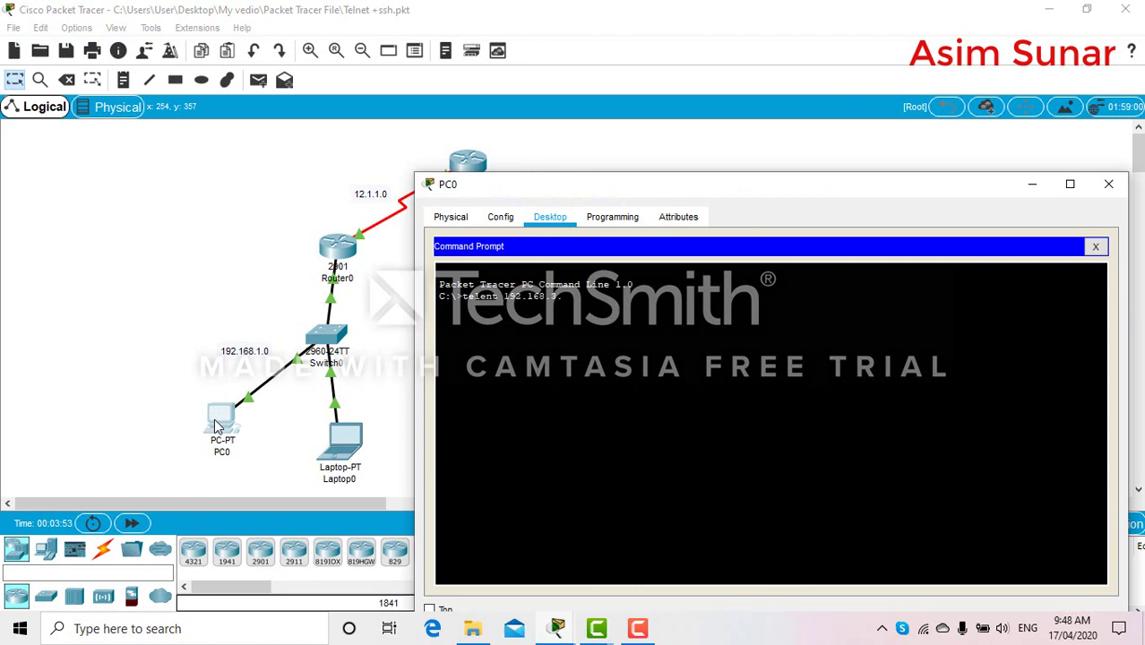
text(1)
key(Return)
click(1110, 185)
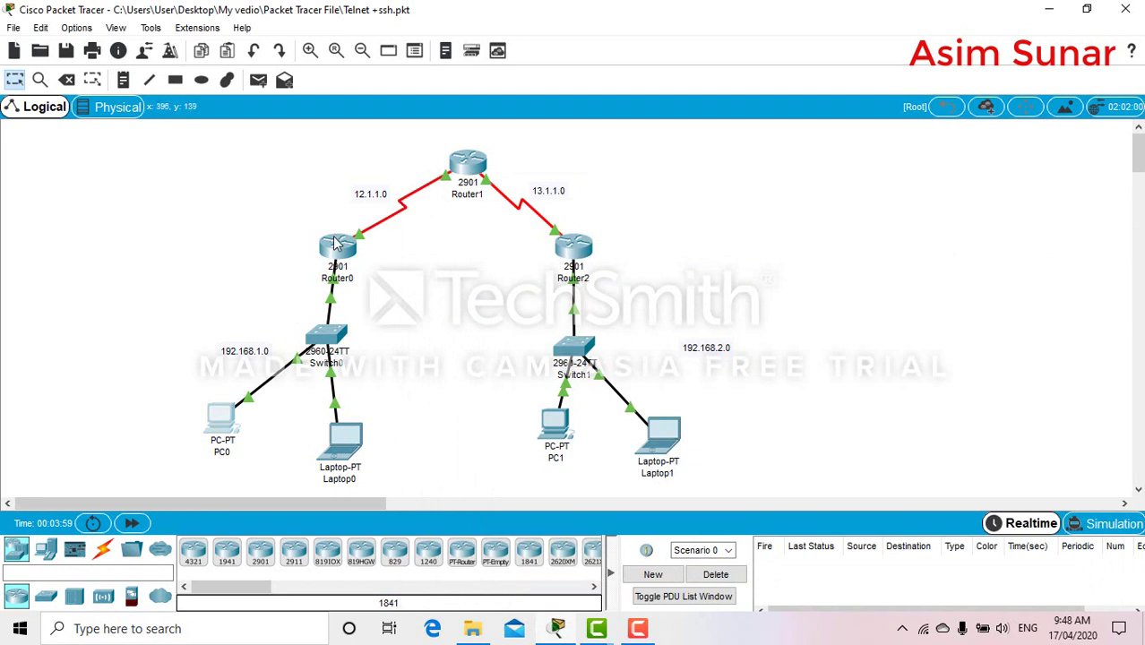
Attempt telnet from PC0 to 192.168.2.1, which also returns Invalid Command
mouse_move(582, 256)
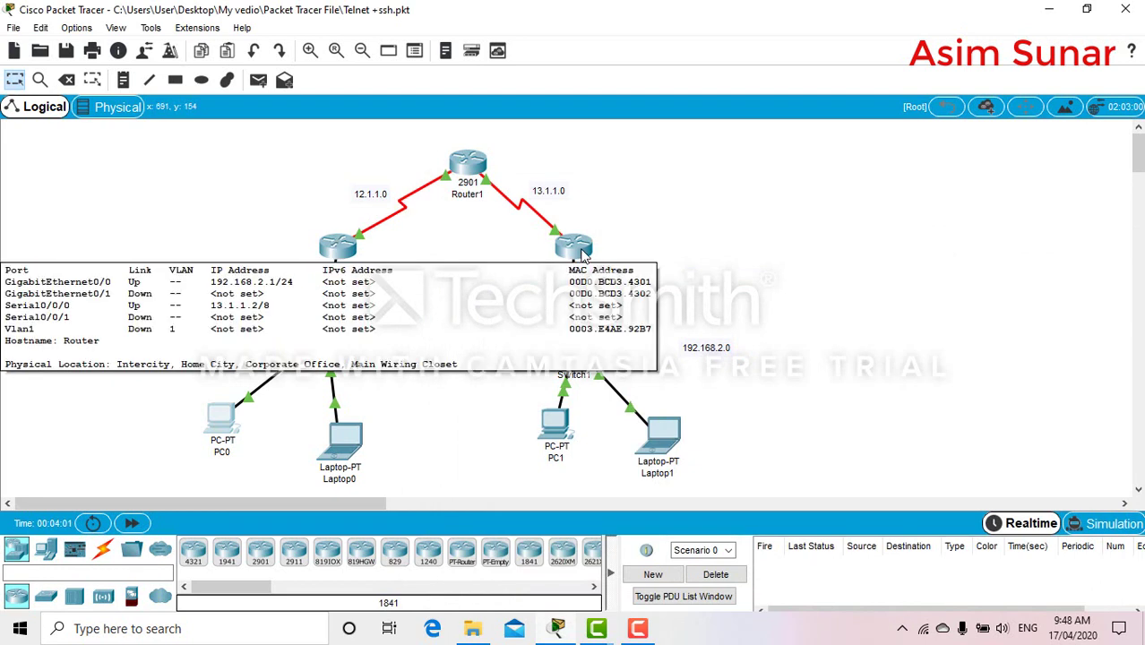
click(223, 421)
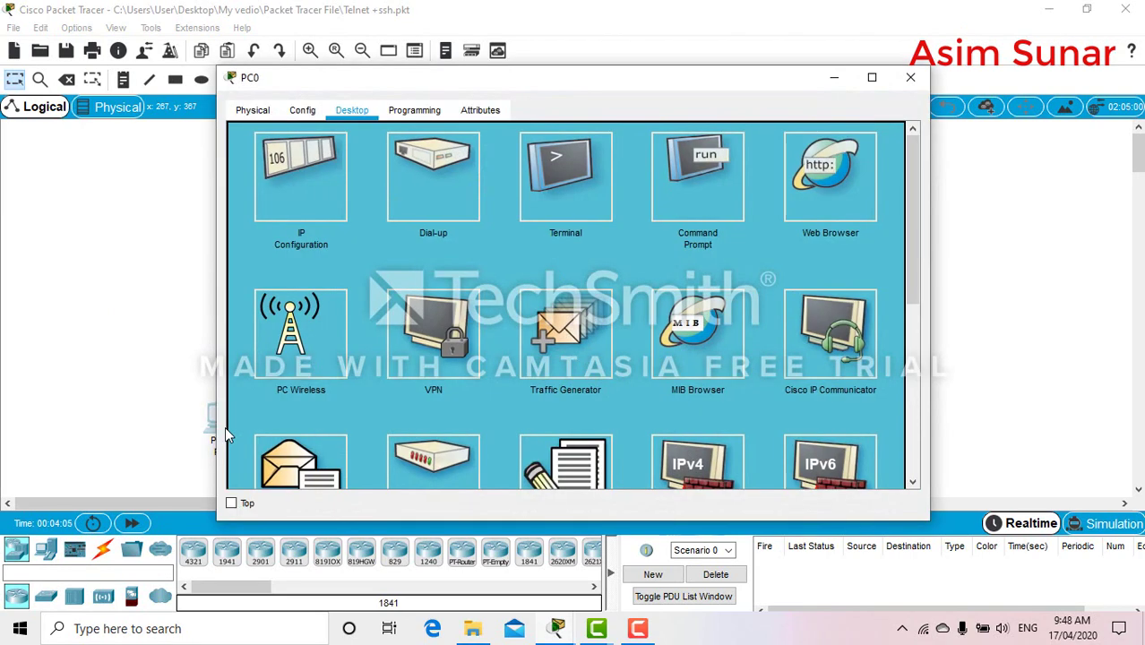
click(724, 158)
key(Up)
key(BackSpace)
key(BackSpace)
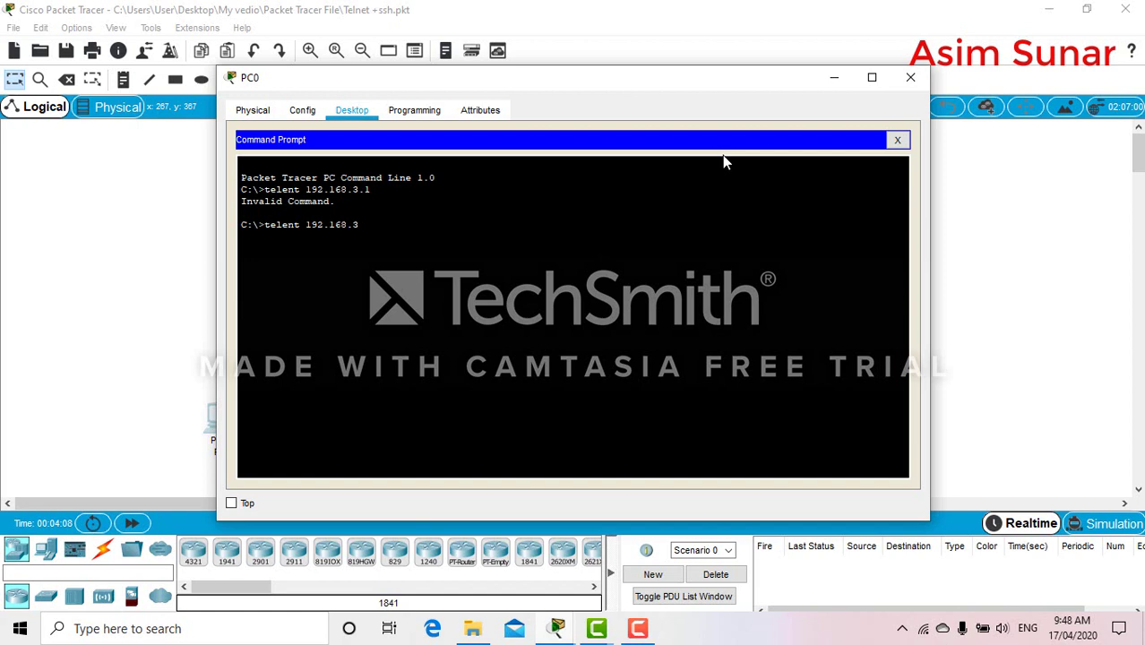
text(2.1)
key(Return)
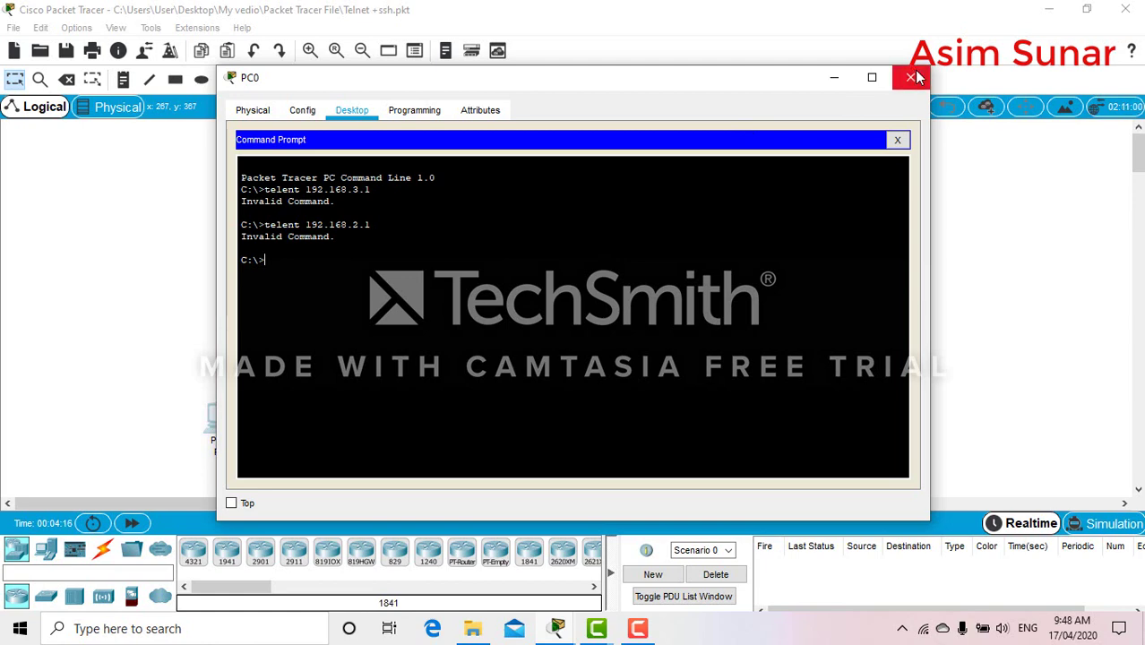
click(913, 78)
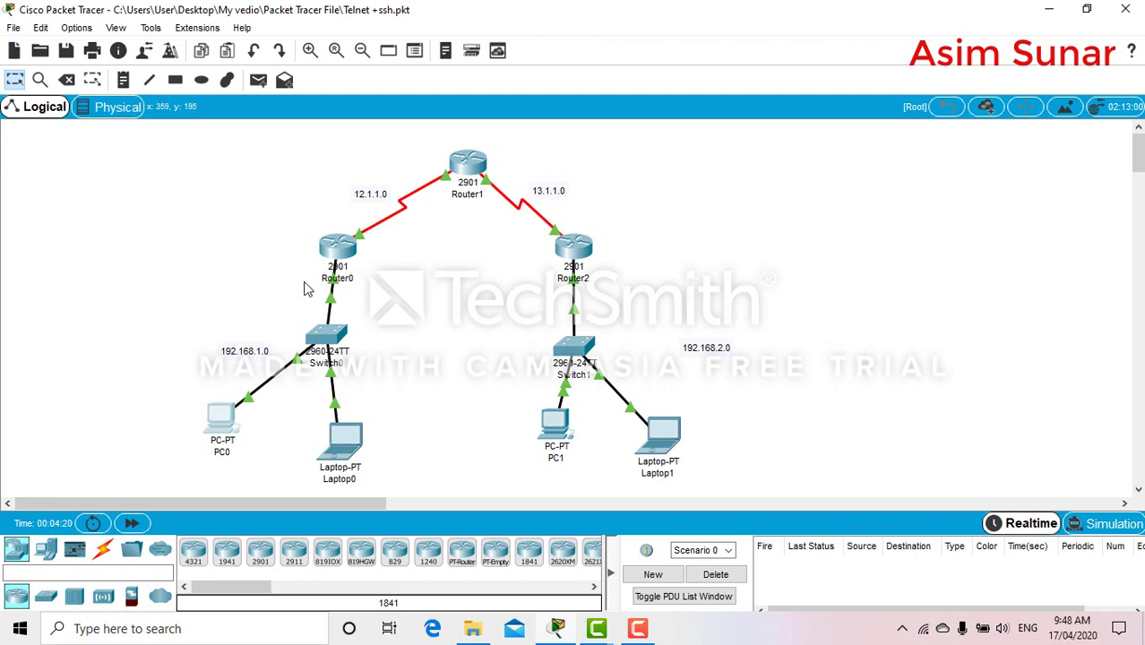
On Router0's CLI, enter global configuration mode and select vty lines 0 4
click(341, 244)
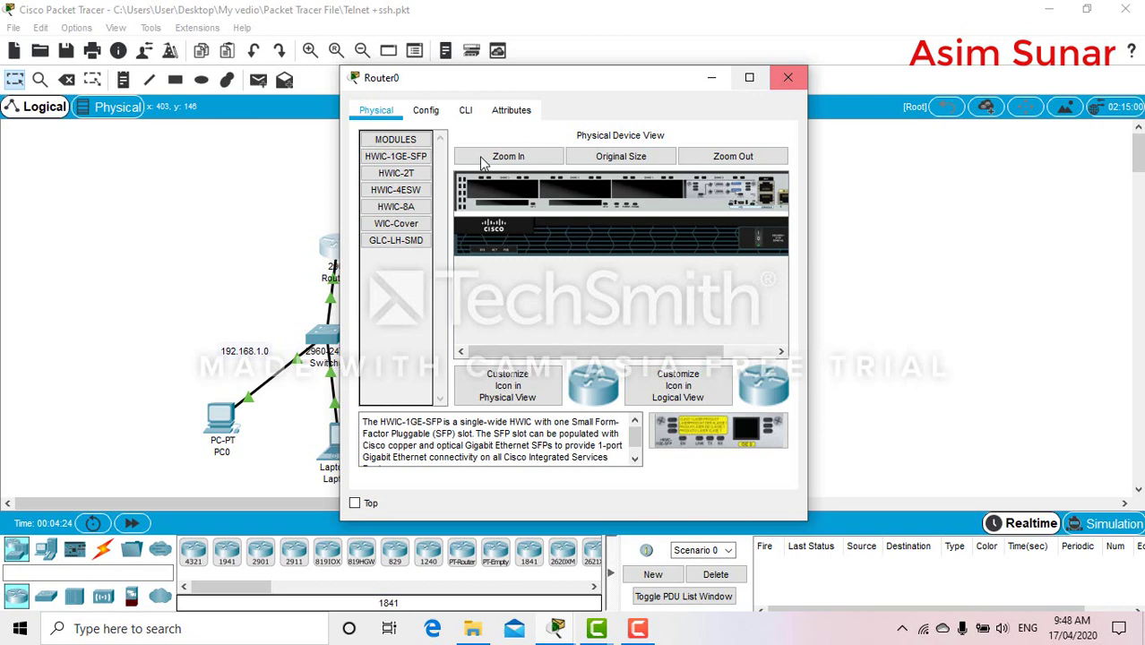
click(466, 111)
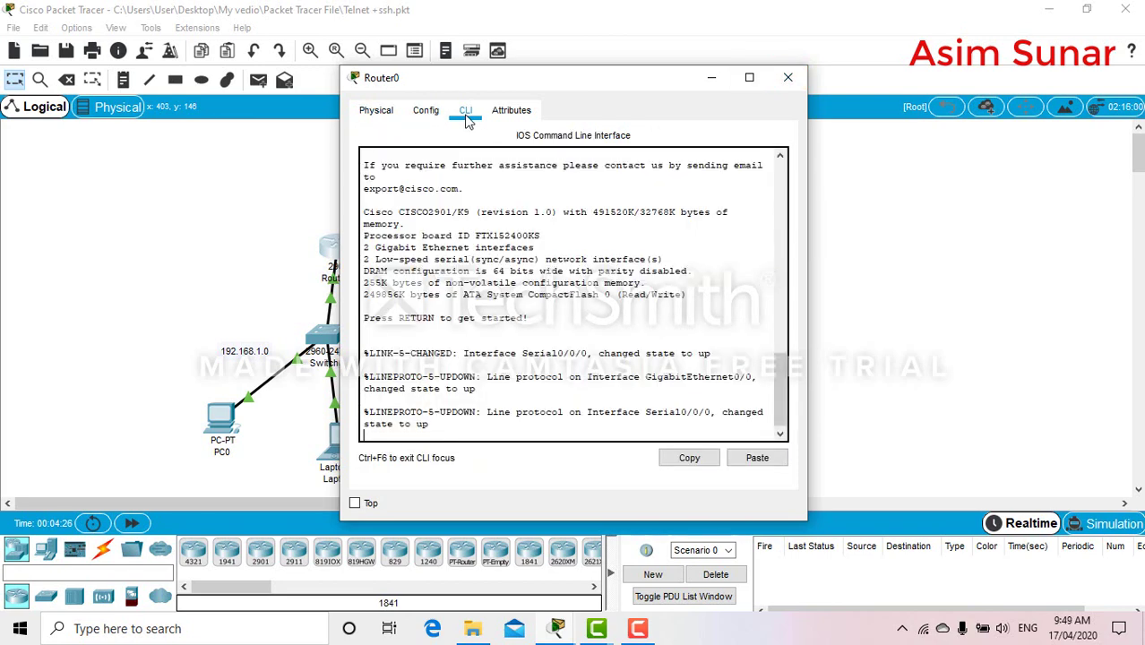
key(Return)
text(en)
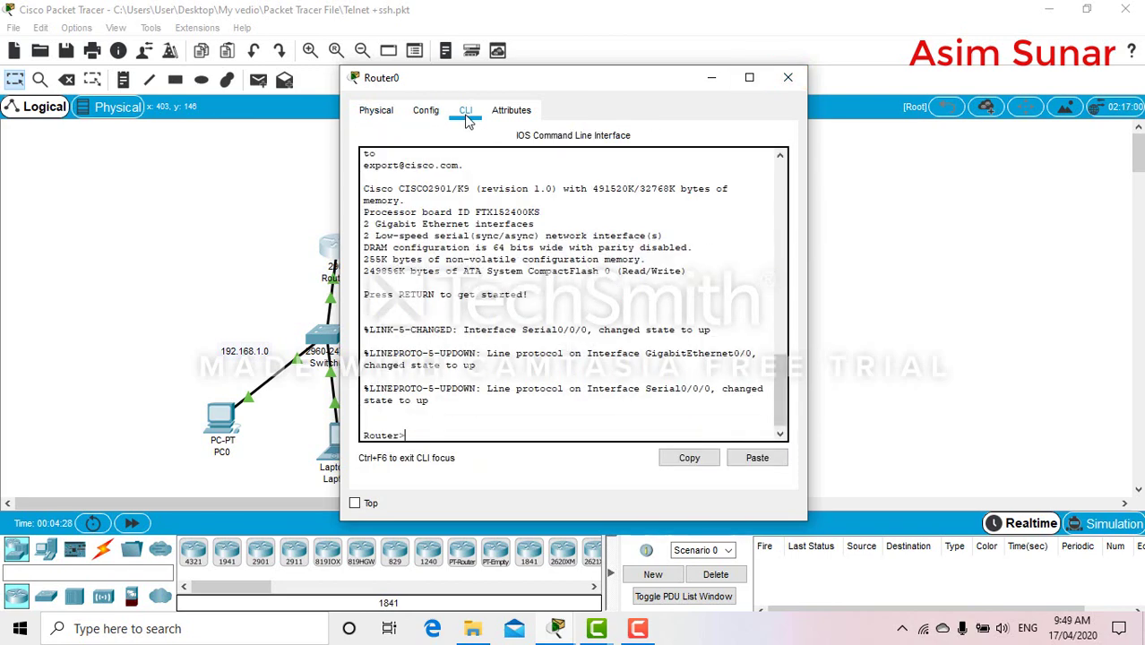
key(Return)
text(conf t)
key(Return)
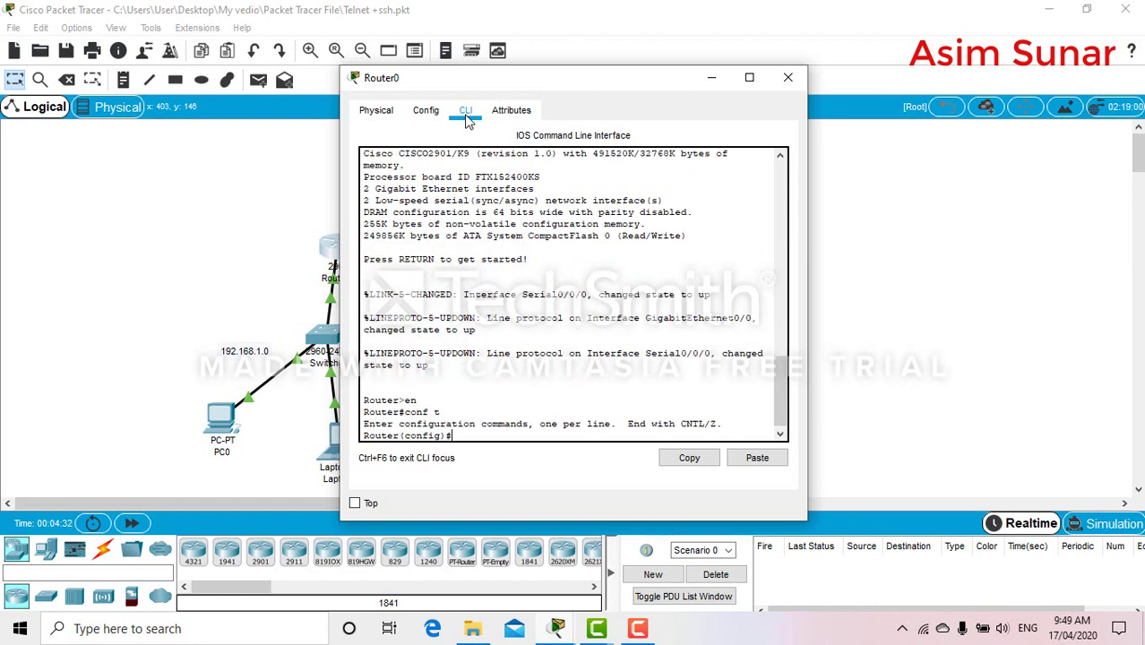
text(line ?)
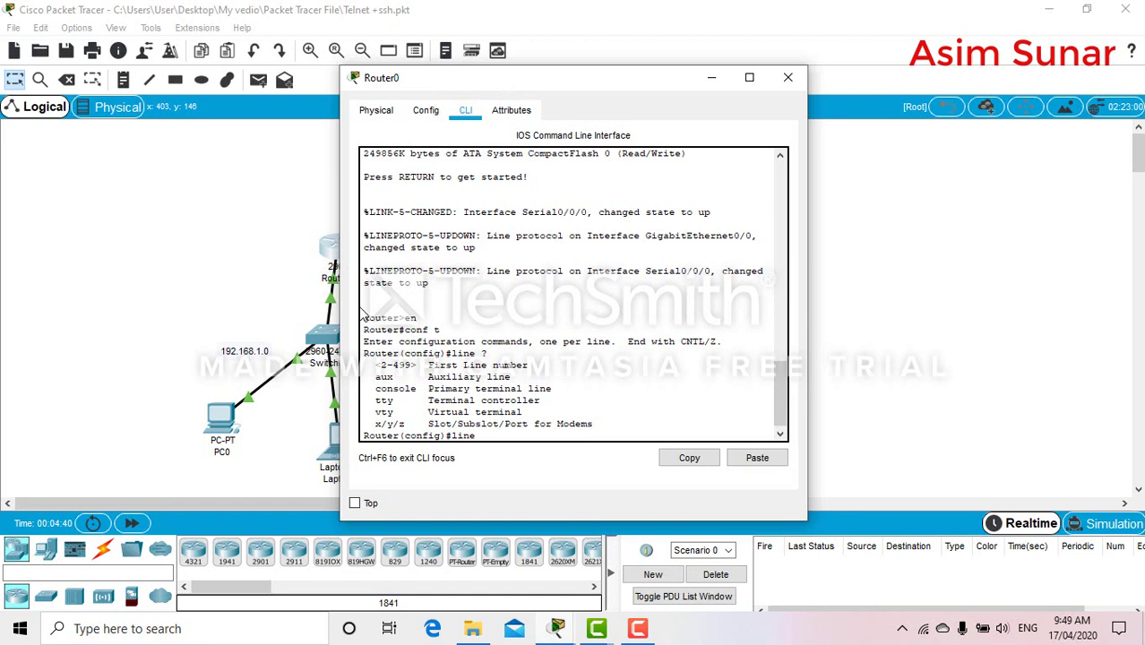
text(vty ?)
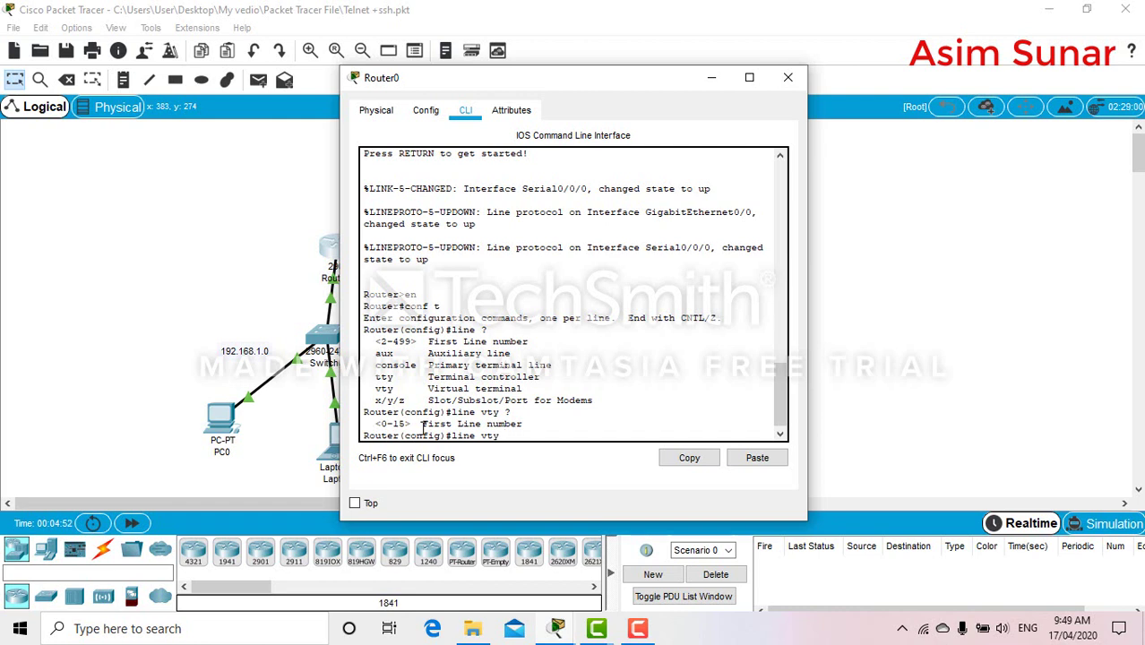
text(0 4)
key(Return)
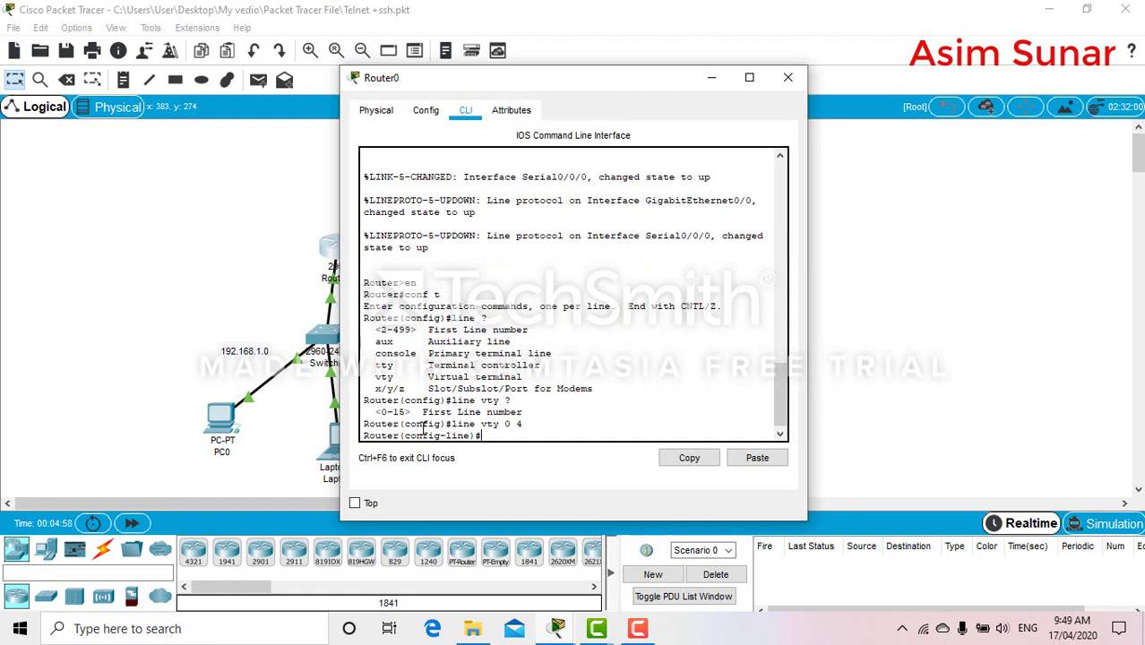
Enable login local on the vty lines, create a local user with password, and set an enable password
text(login local)
key(Return)
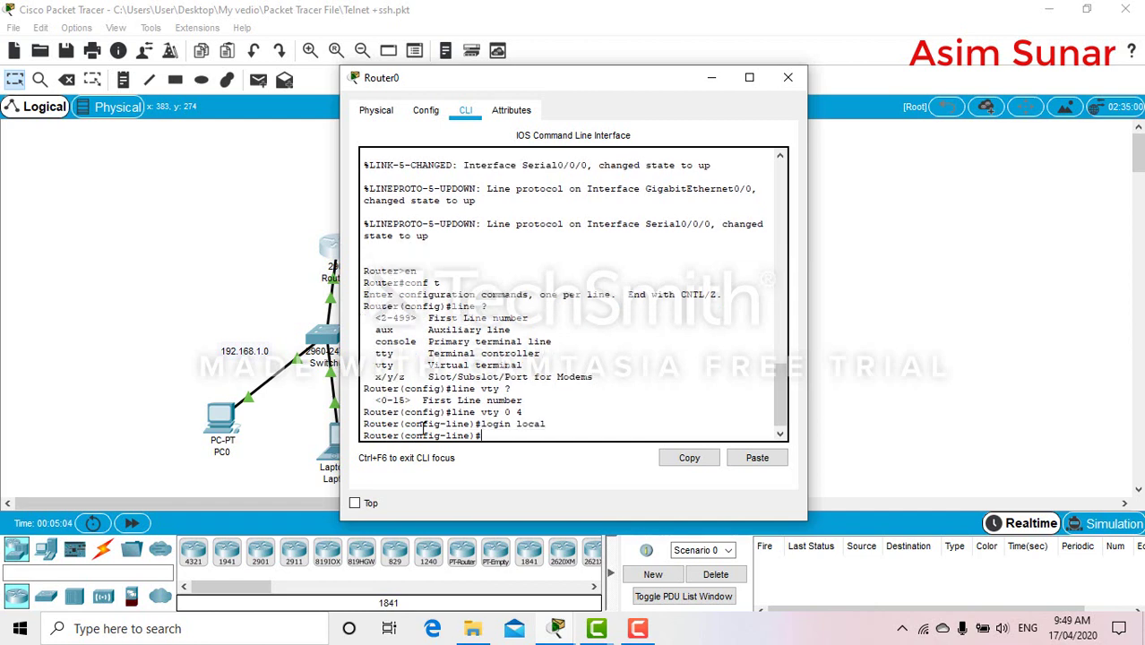
text(username cisco1 password)
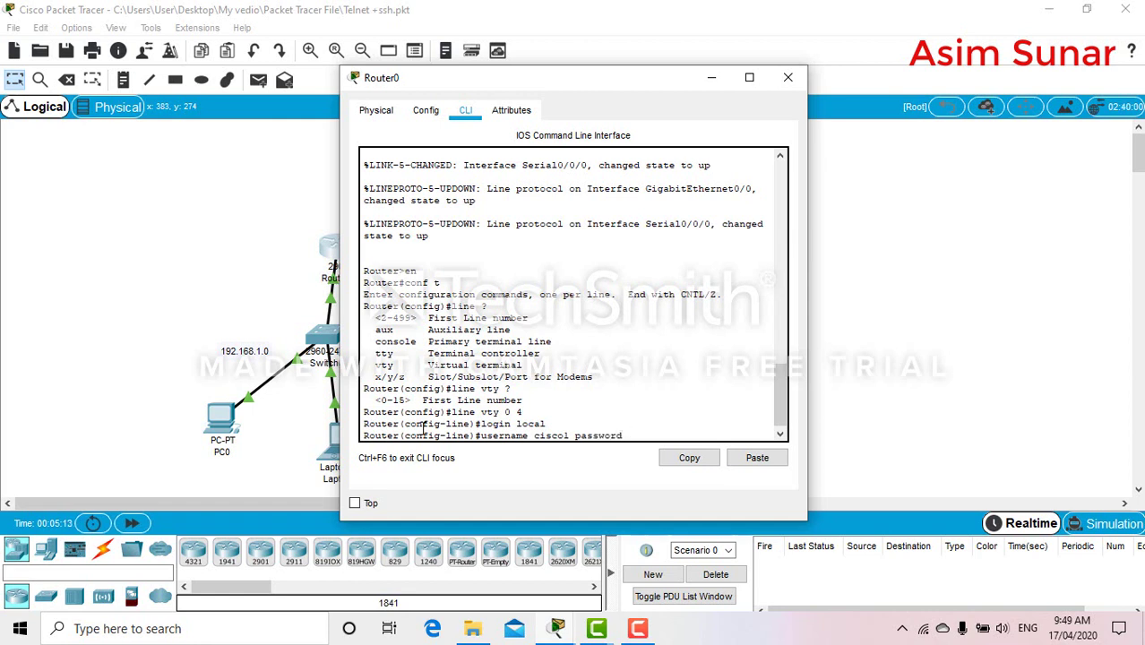
text( cisco123)
key(Return)
text(enab)
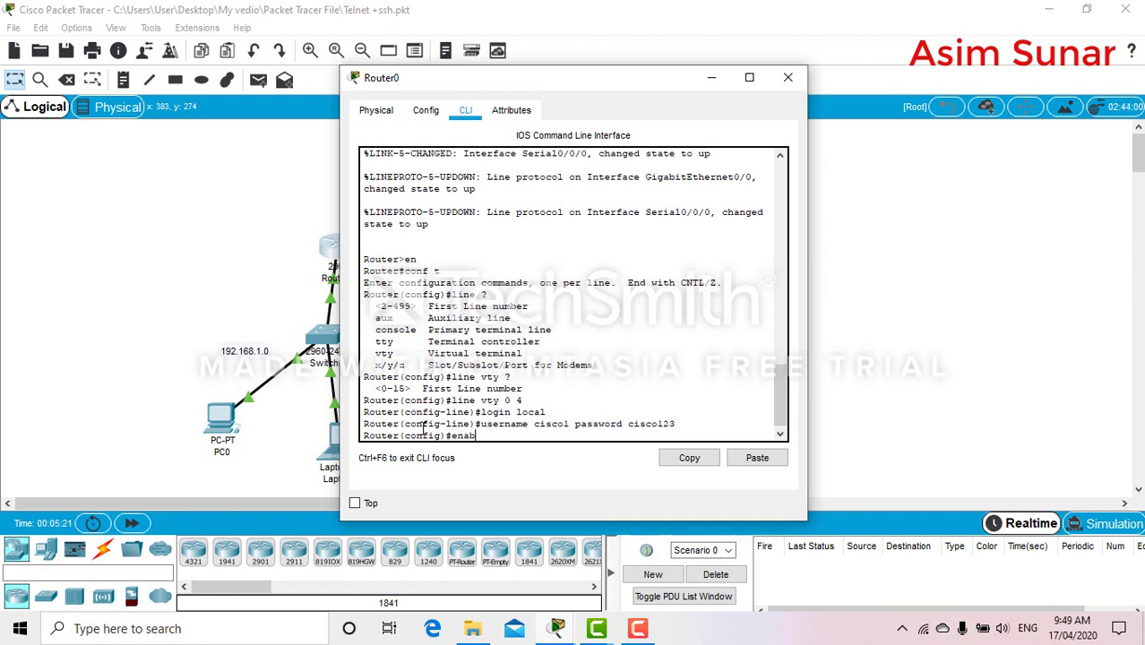
text(le password cisco)
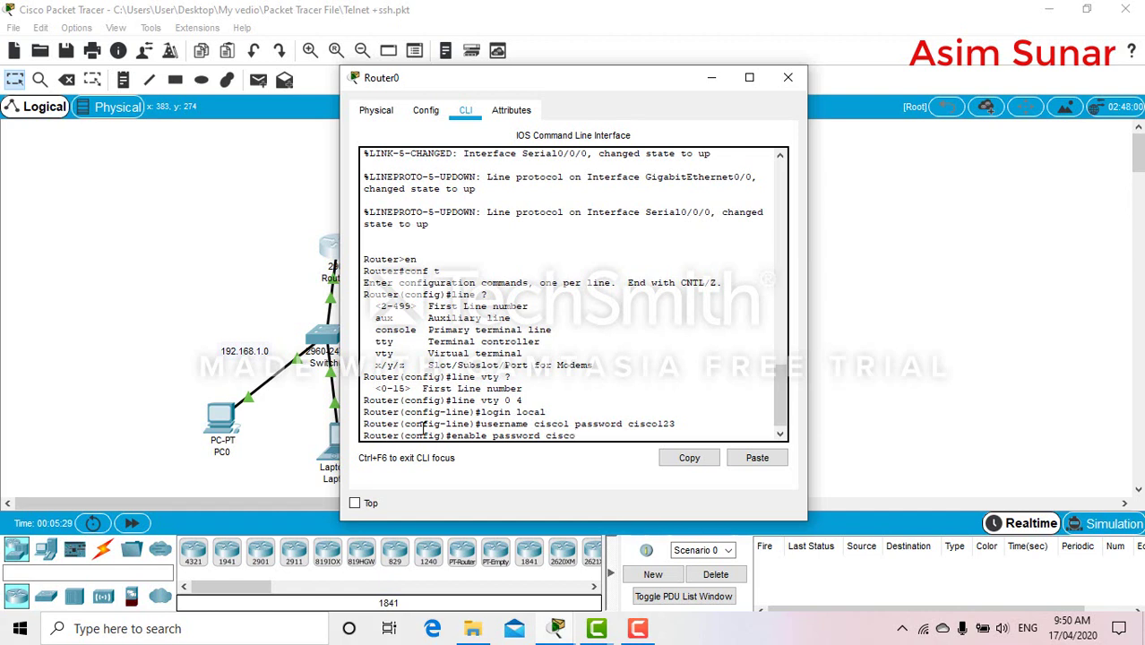
text(1234)
key(Return)
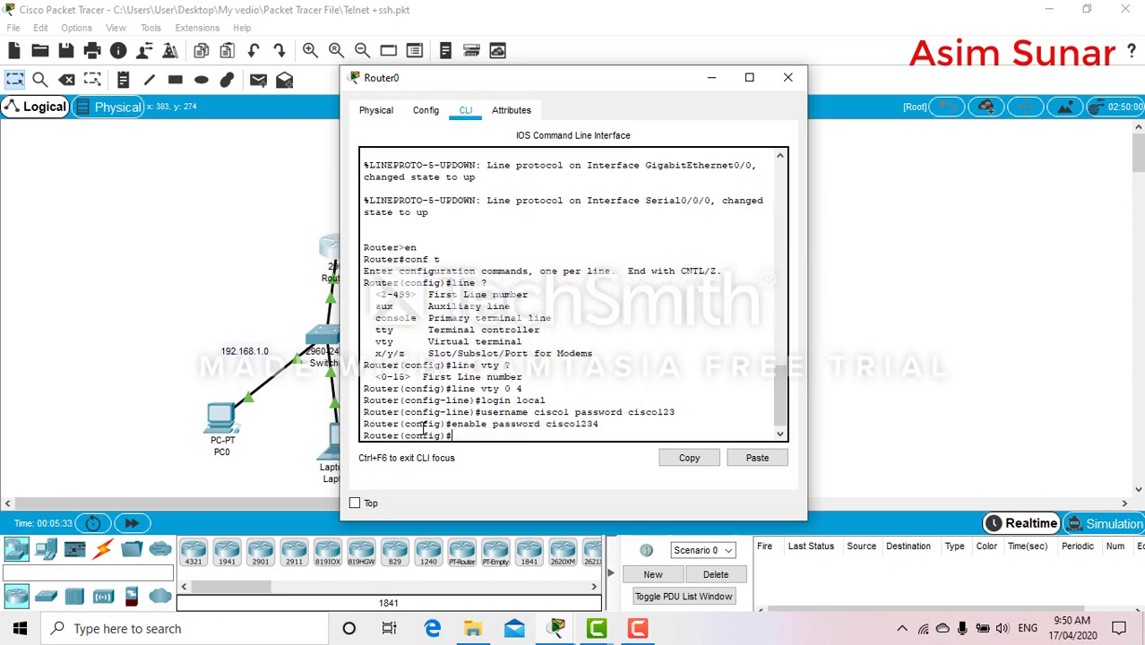
Exit configuration mode and save Router0's configuration with wr
text(end)
key(Return)
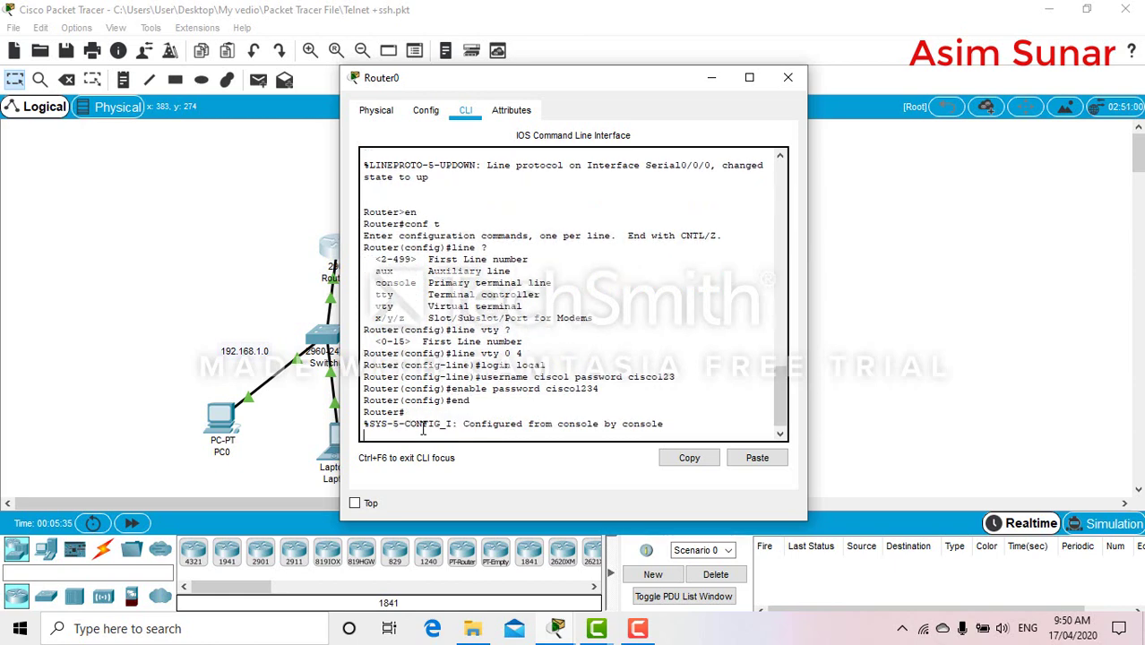
key(Return)
text(wr)
key(Return)
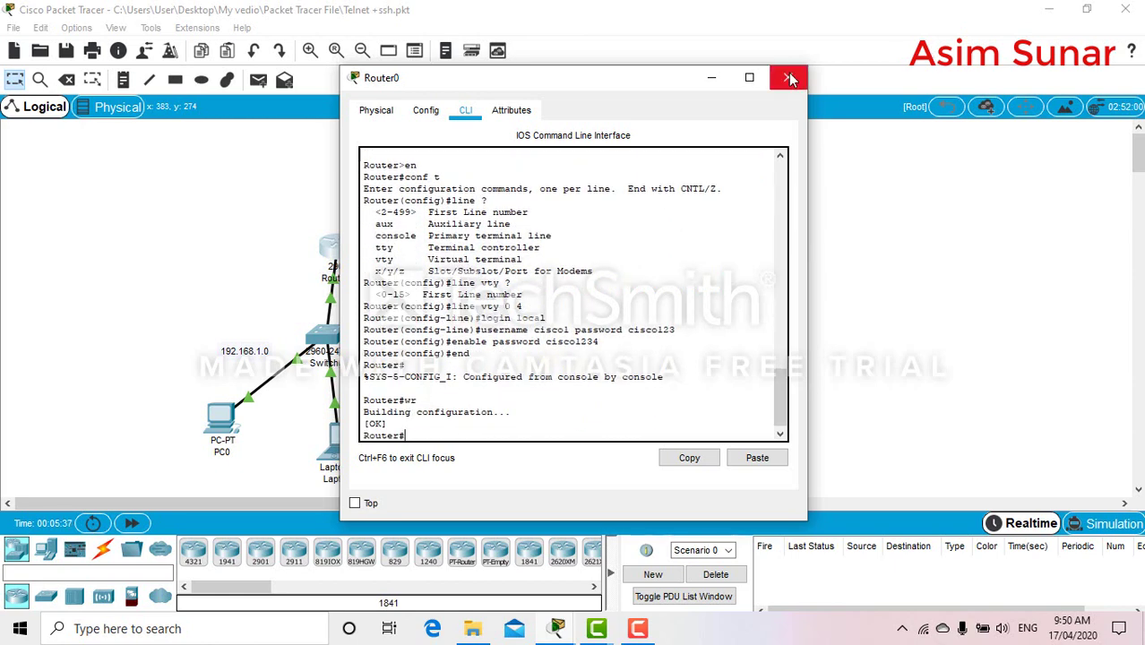
click(789, 77)
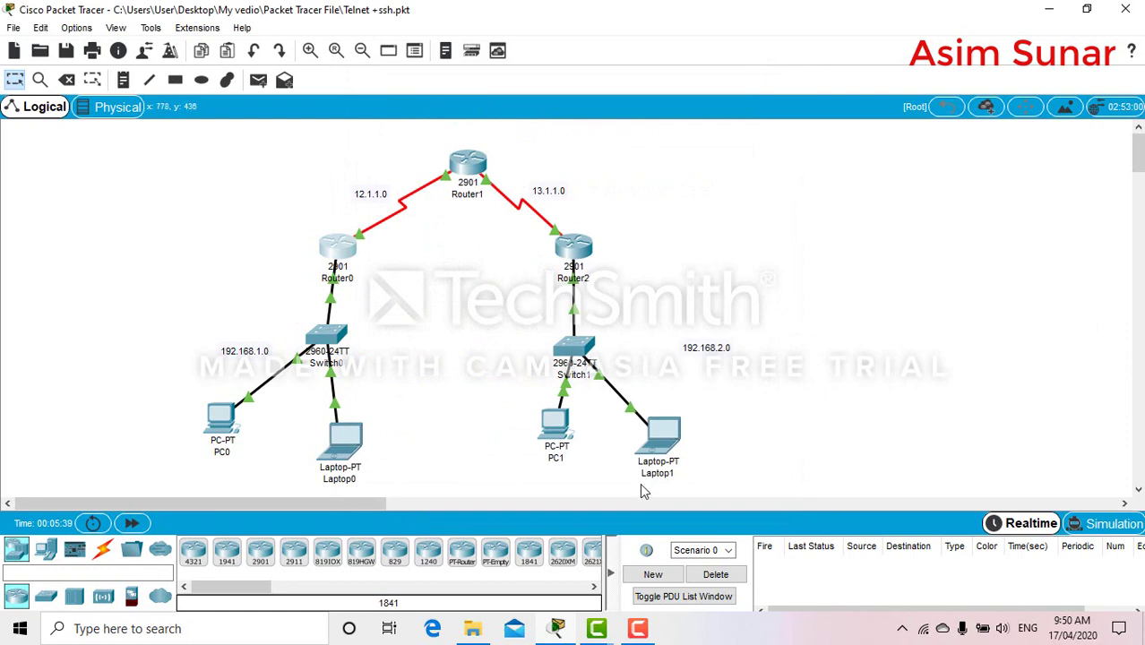
From PC1's command prompt, run telnet 192.168.1.1
double_click(554, 428)
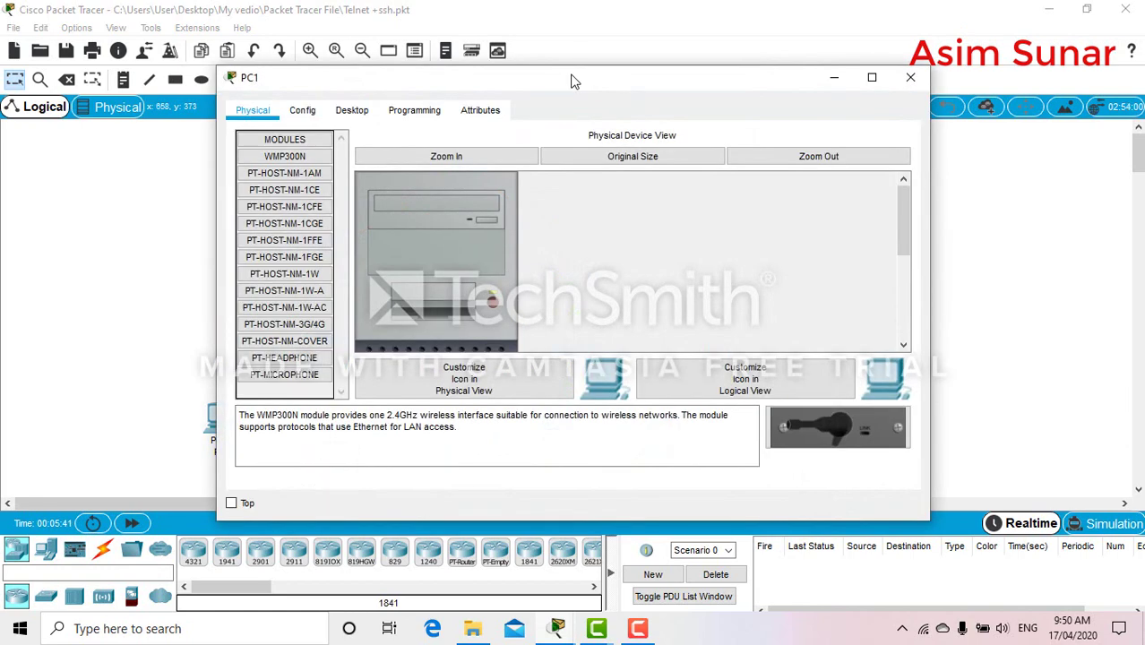
drag(578, 78, 841, 148)
click(620, 175)
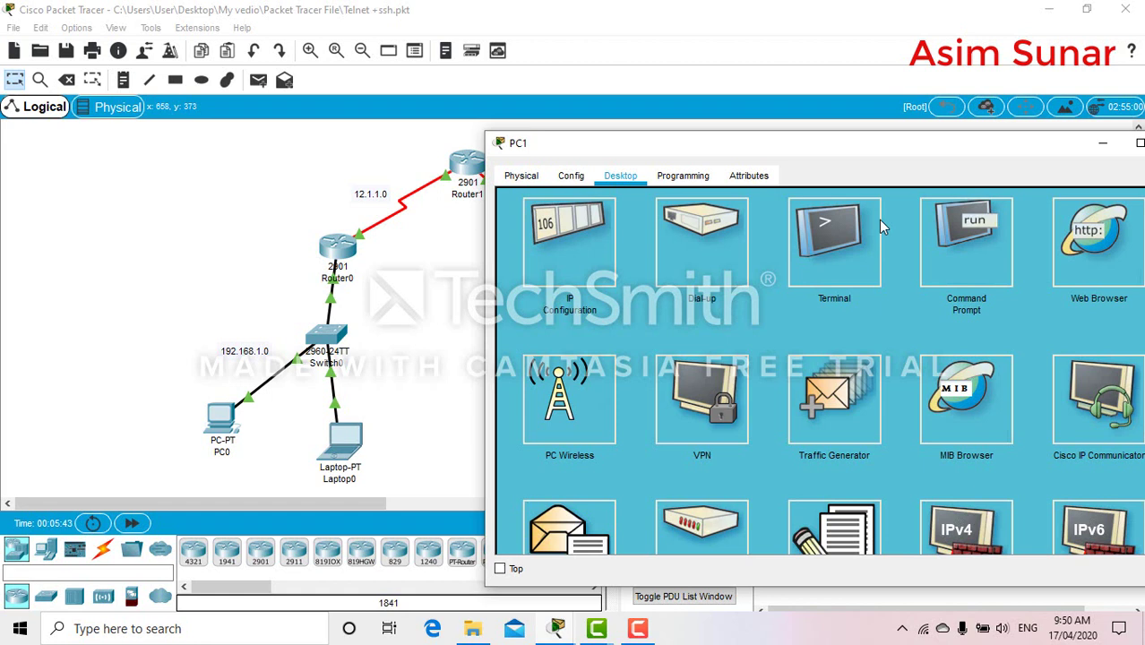
click(932, 227)
text(te)
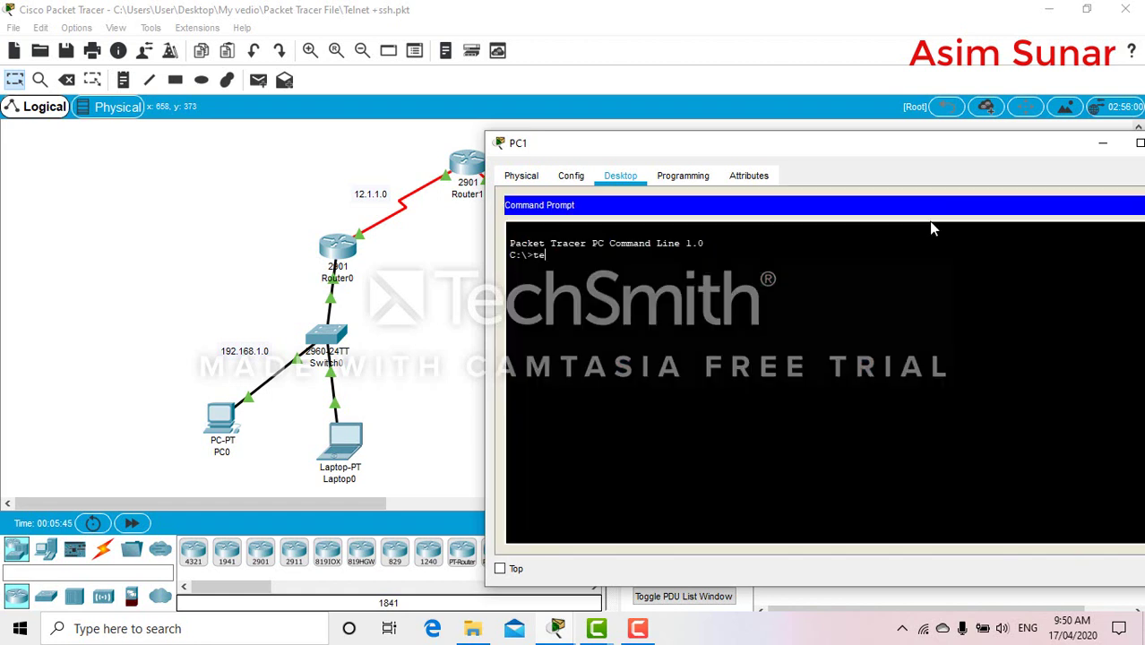
text(lnet 192.168.1.1)
key(Return)
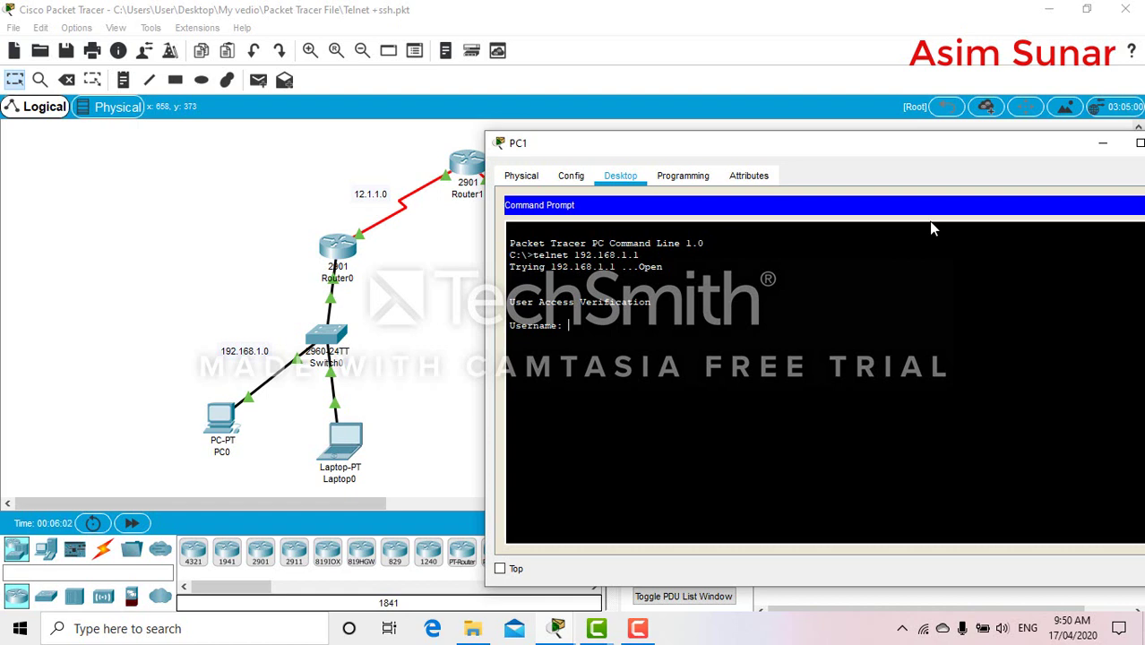
Log in with the telnet username and reach Router0's privileged prompt with enable
text(cisco1)
key(Return)
key(Return)
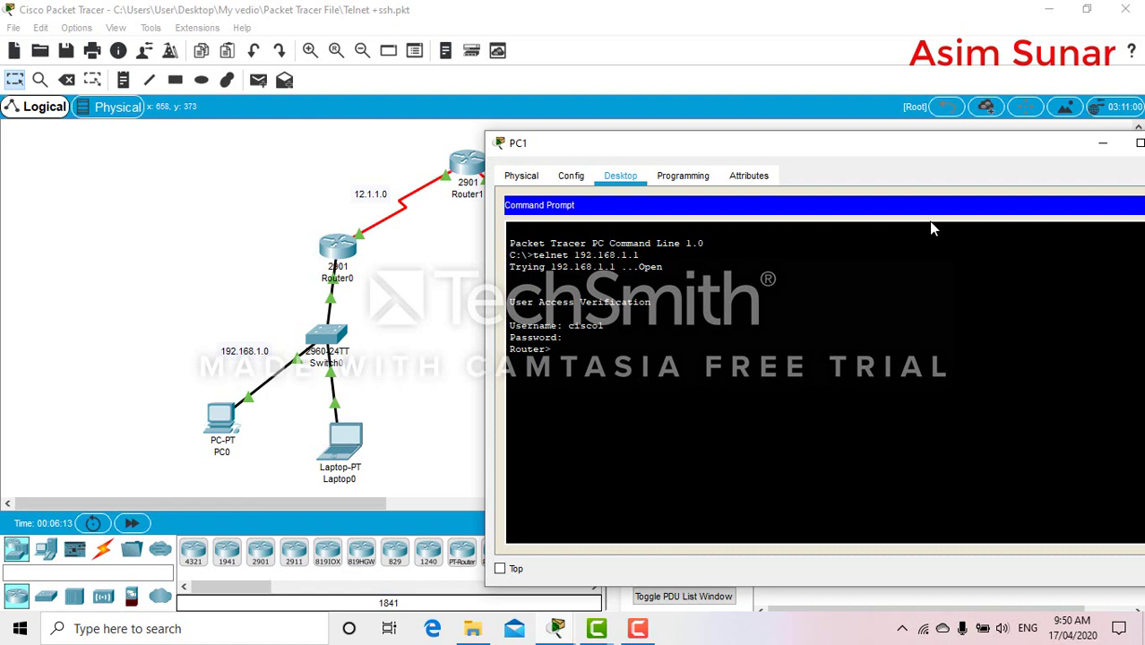
text(en)
key(Return)
key(Return)
text(config)
key(BackSpace)
key(BackSpace)
key(BackSpace)
key(BackSpace)
key(BackSpace)
key(BackSpace)
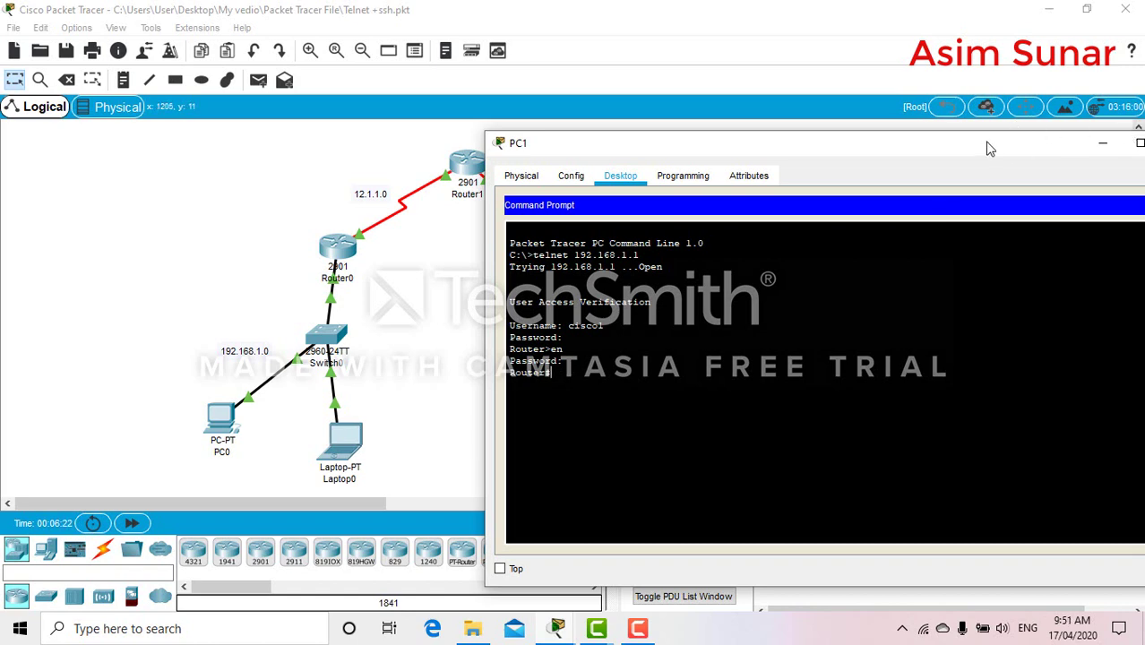
drag(990, 146, 729, 166)
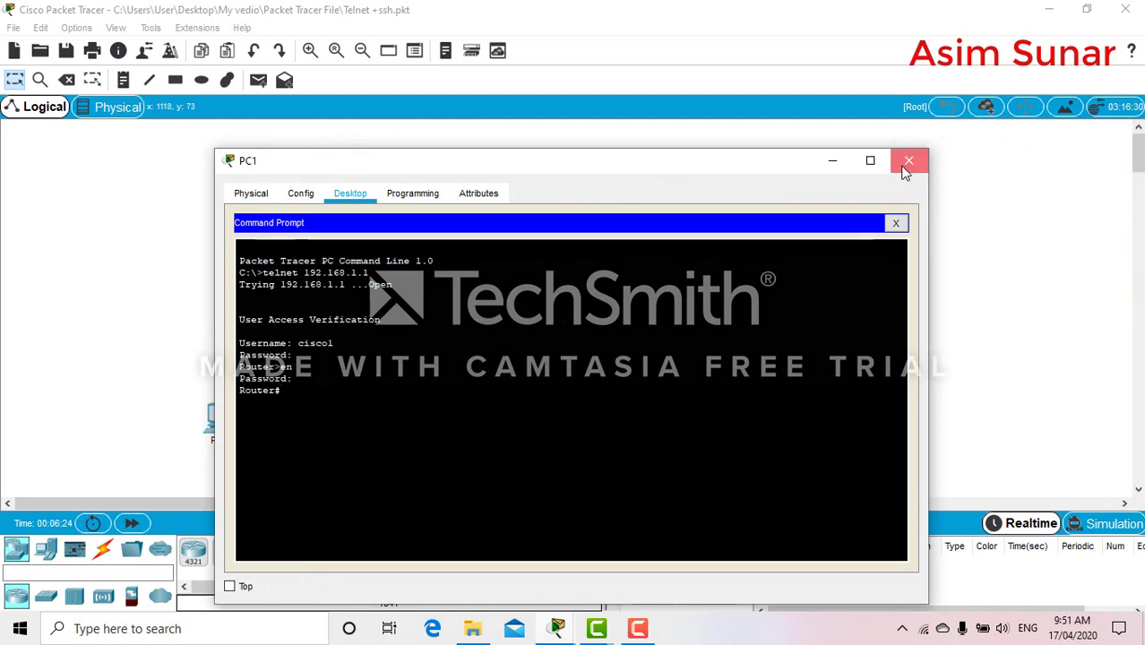
click(899, 169)
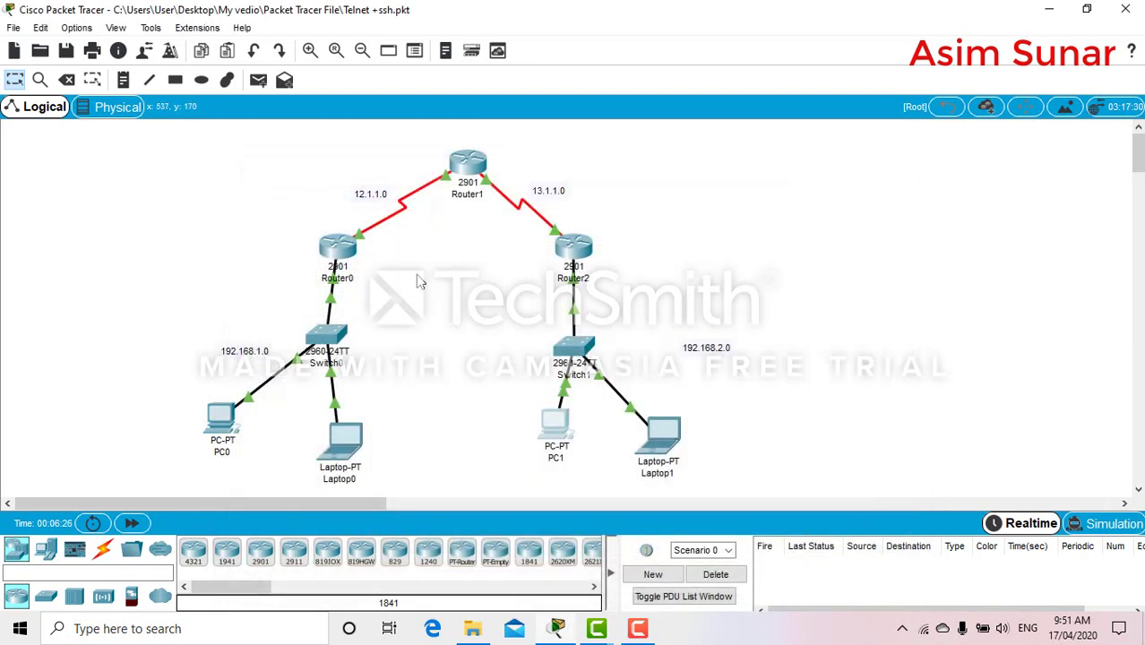
Run telnet 192.168.1.1 from Laptop1's command prompt, reaching Router0's Username prompt
click(655, 430)
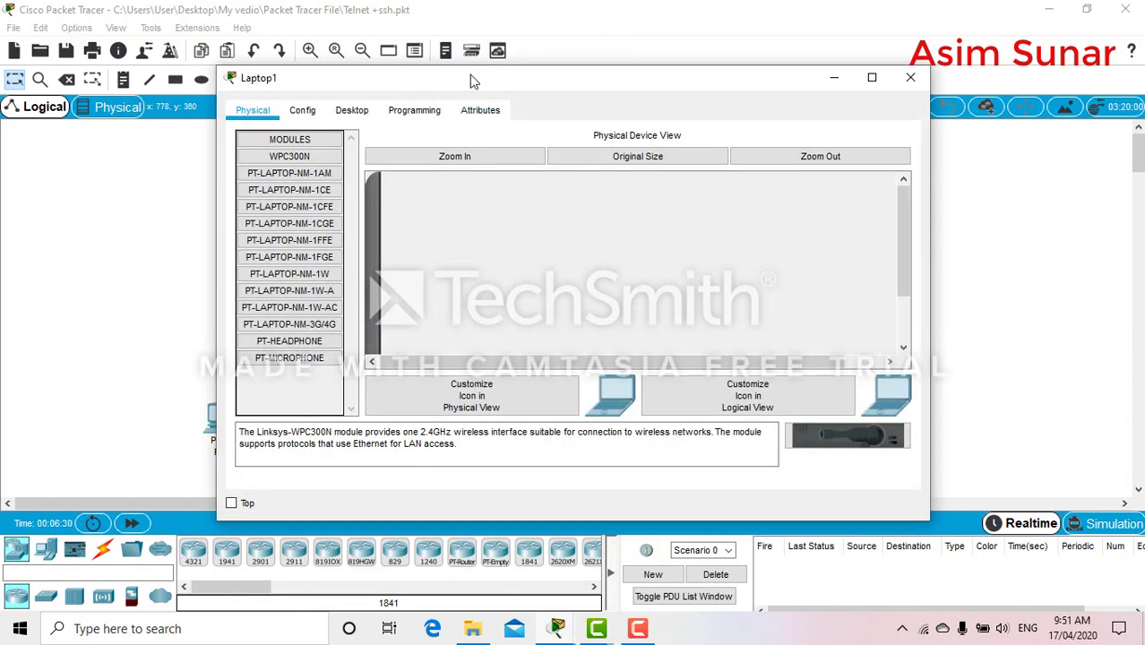
drag(480, 82, 805, 152)
click(683, 182)
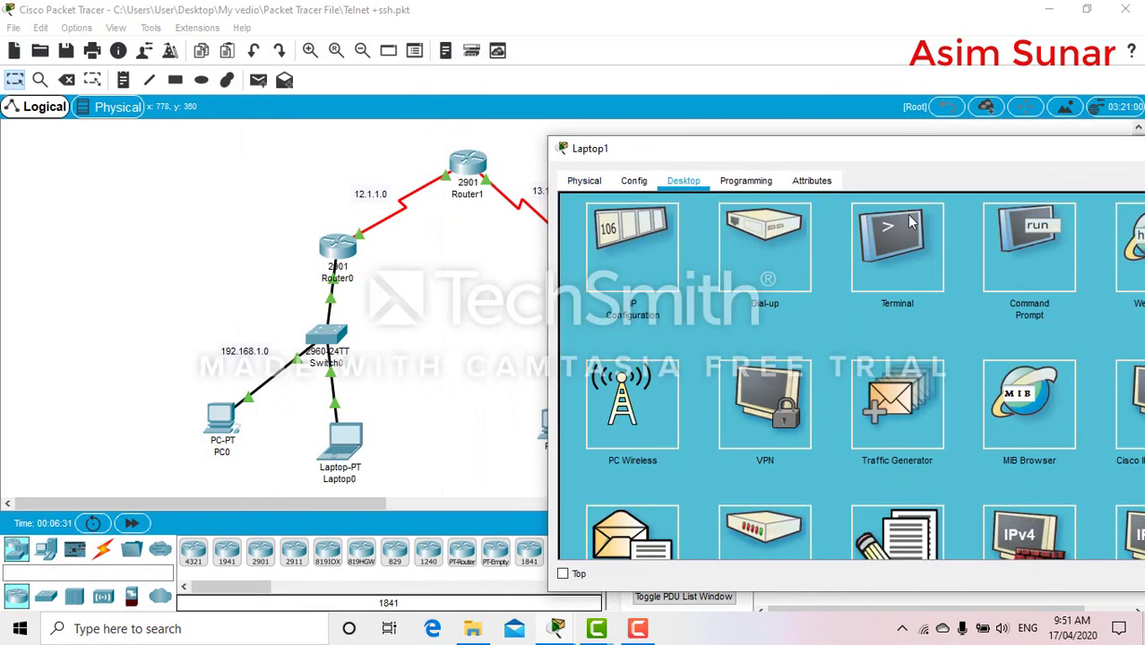
click(1033, 265)
text(te)
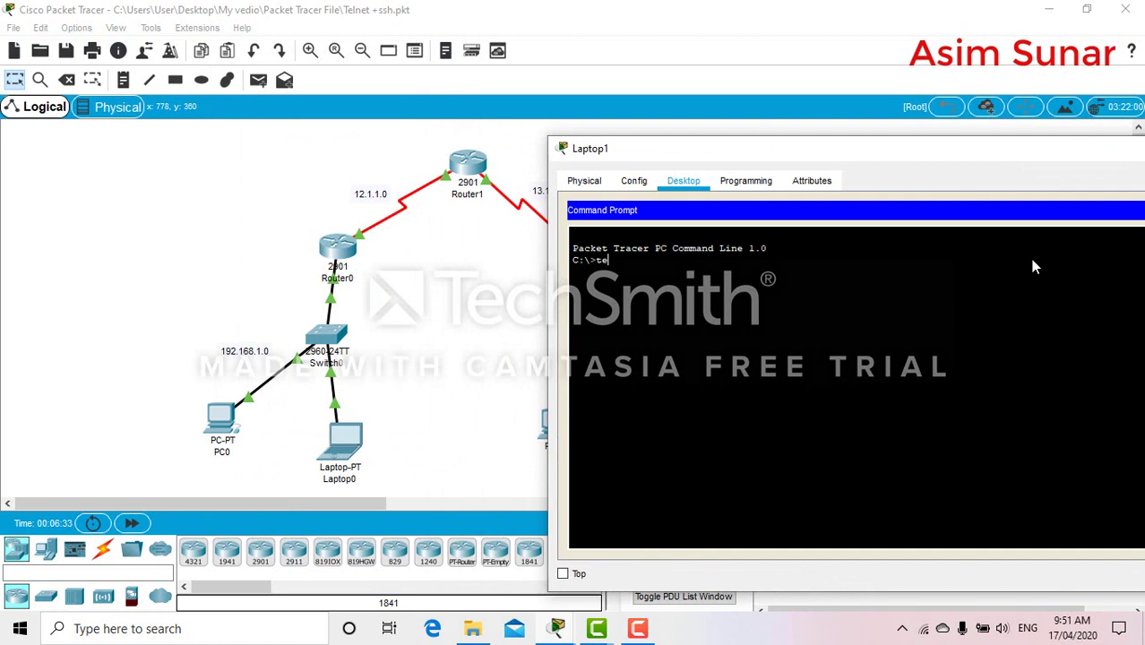
text(lnet 192.168.1.1)
key(Return)
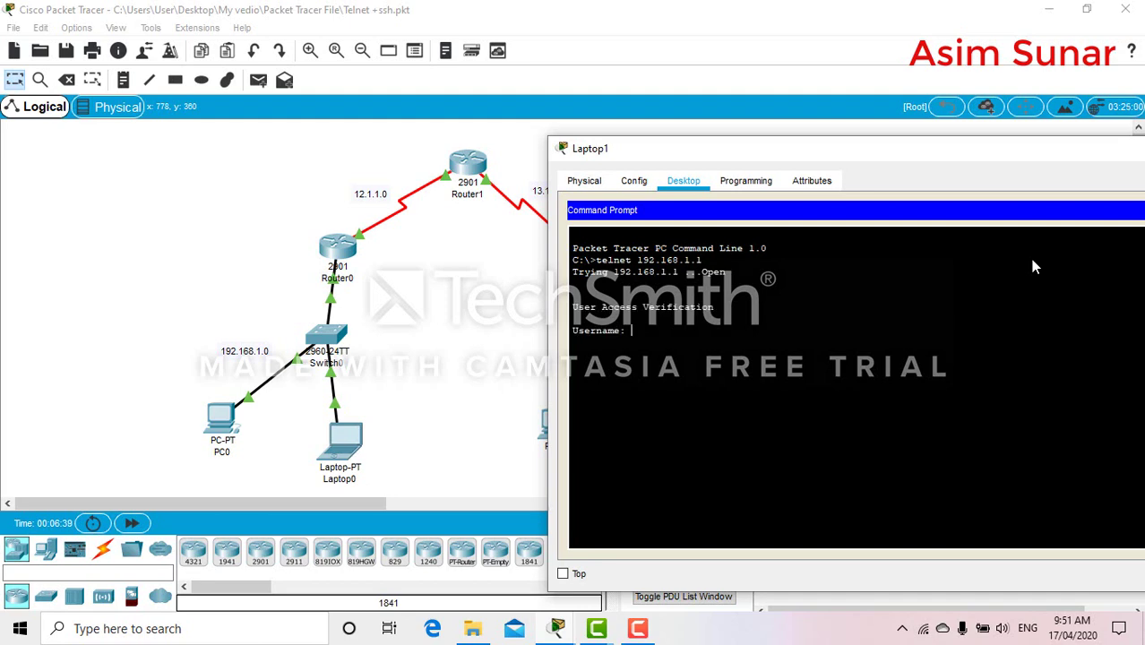
drag(907, 149, 542, 96)
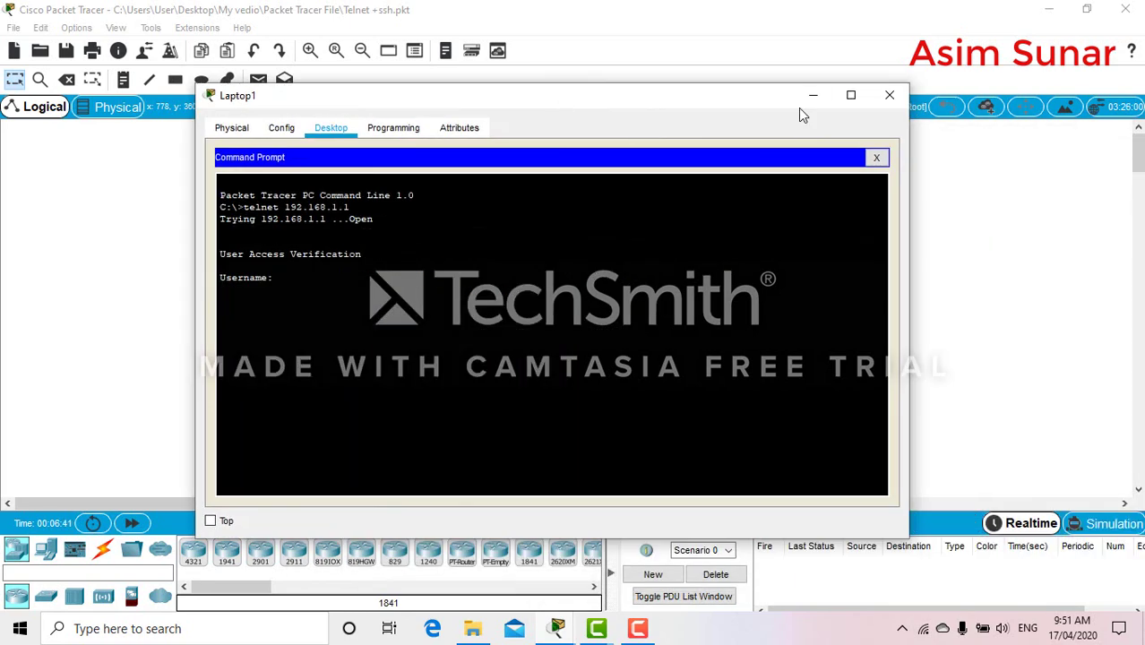
click(892, 96)
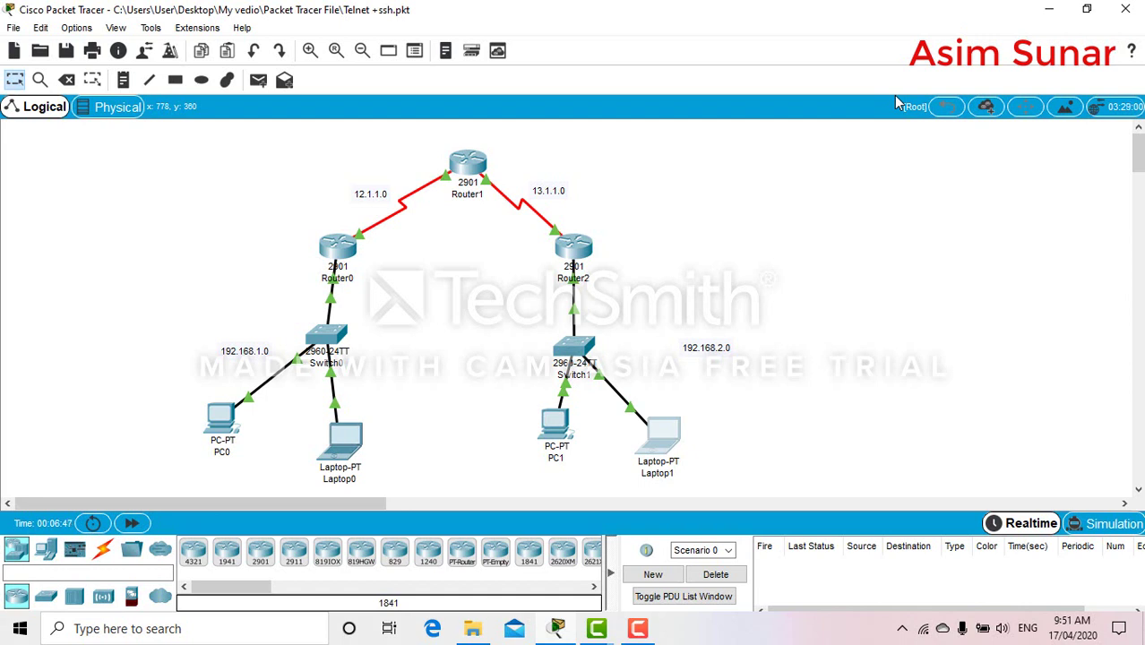
Draw an ellipse around PC1 using the drawing palette
click(228, 80)
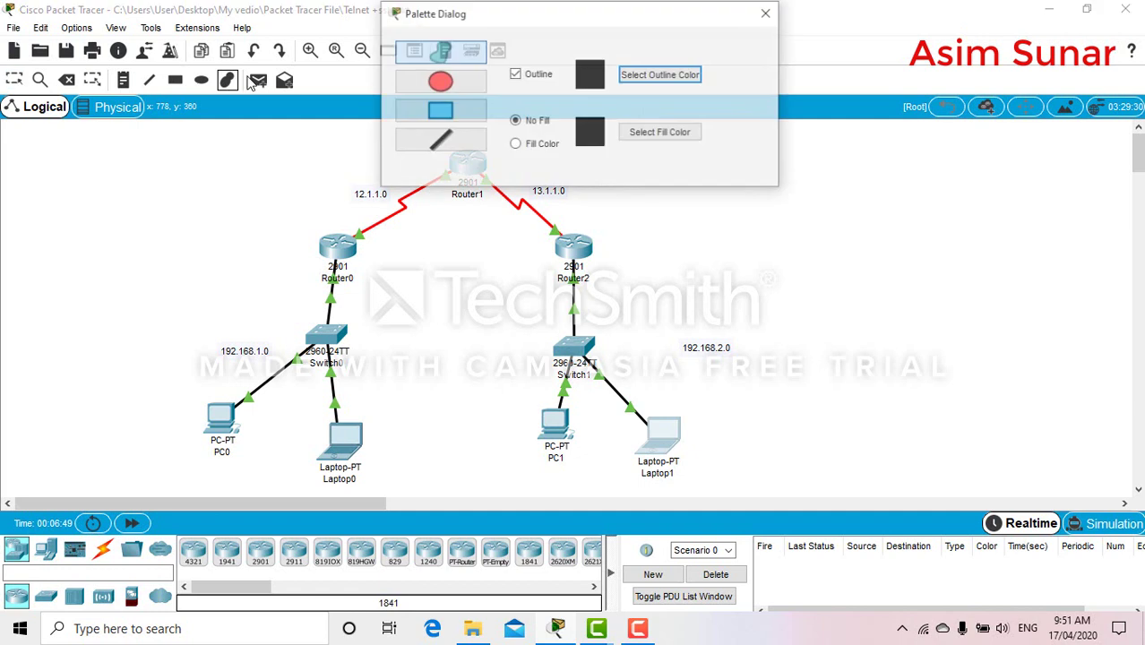
click(406, 83)
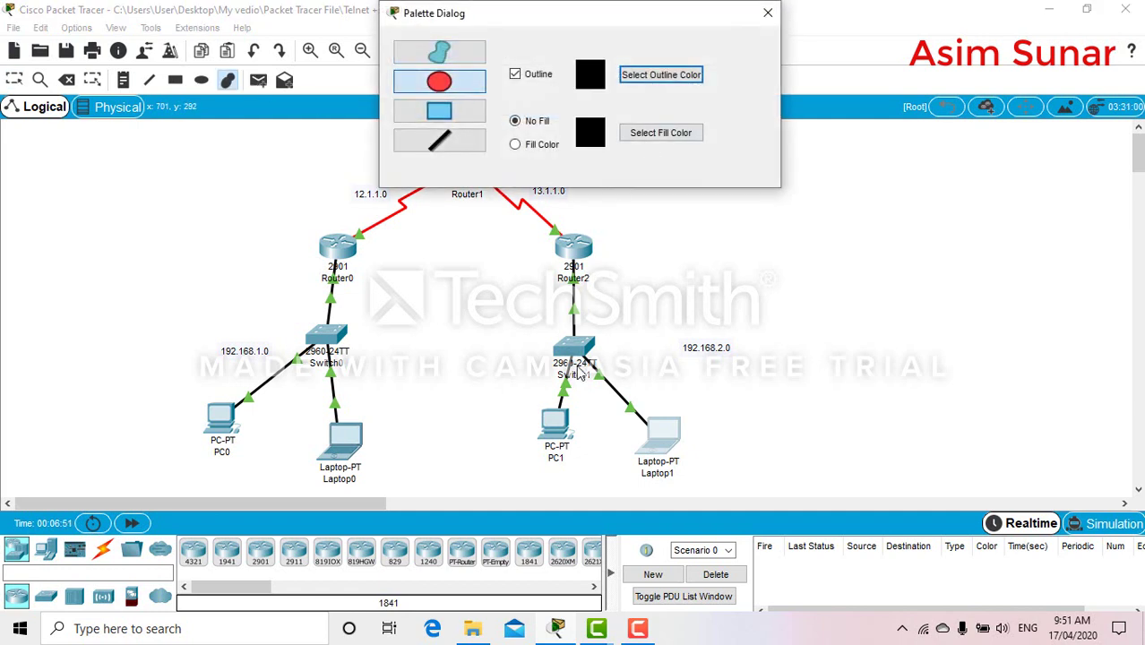
mouse_move(520, 396)
mouse_down()
mouse_move(592, 458)
mouse_move(597, 483)
mouse_up()
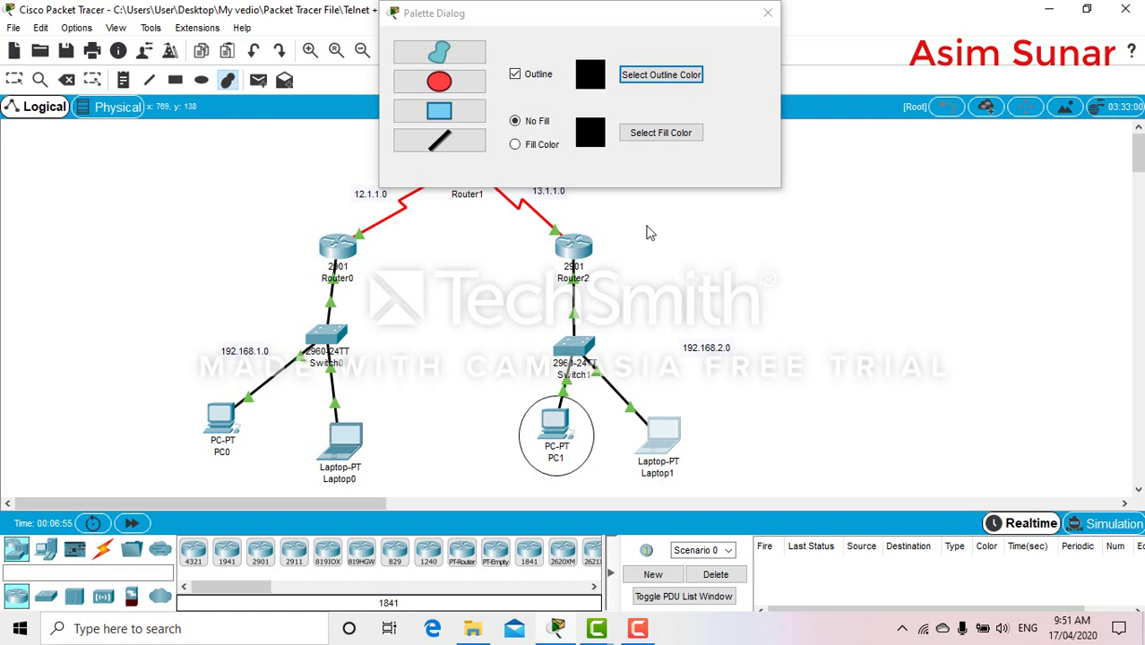
click(768, 13)
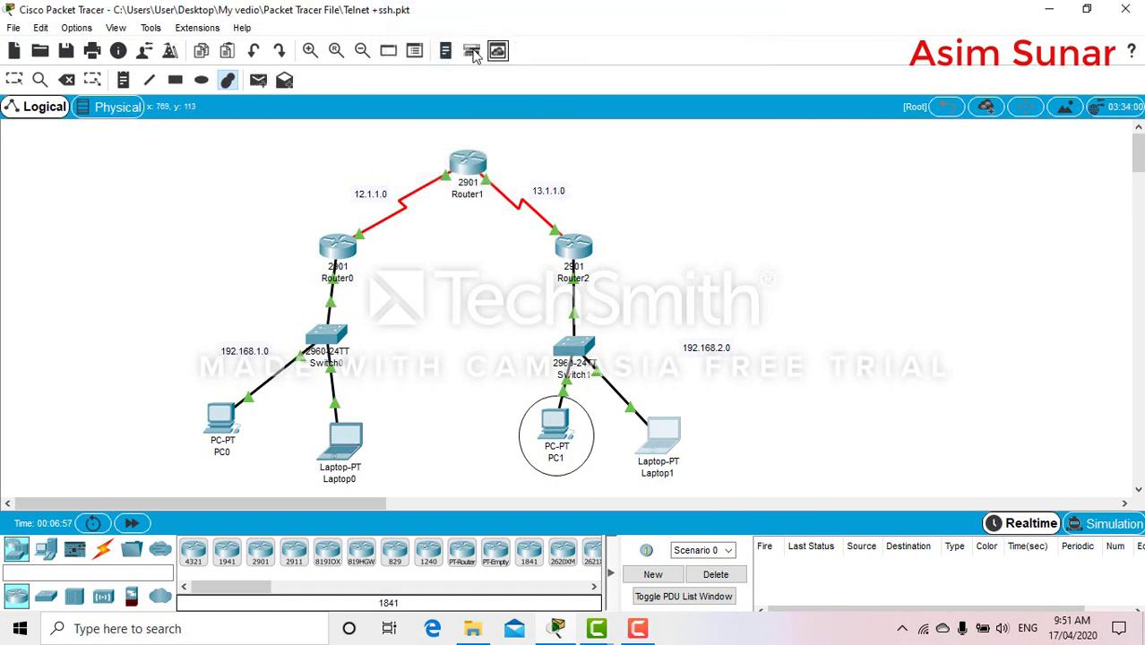
Place a 'Block telnet' note below PC1
click(124, 79)
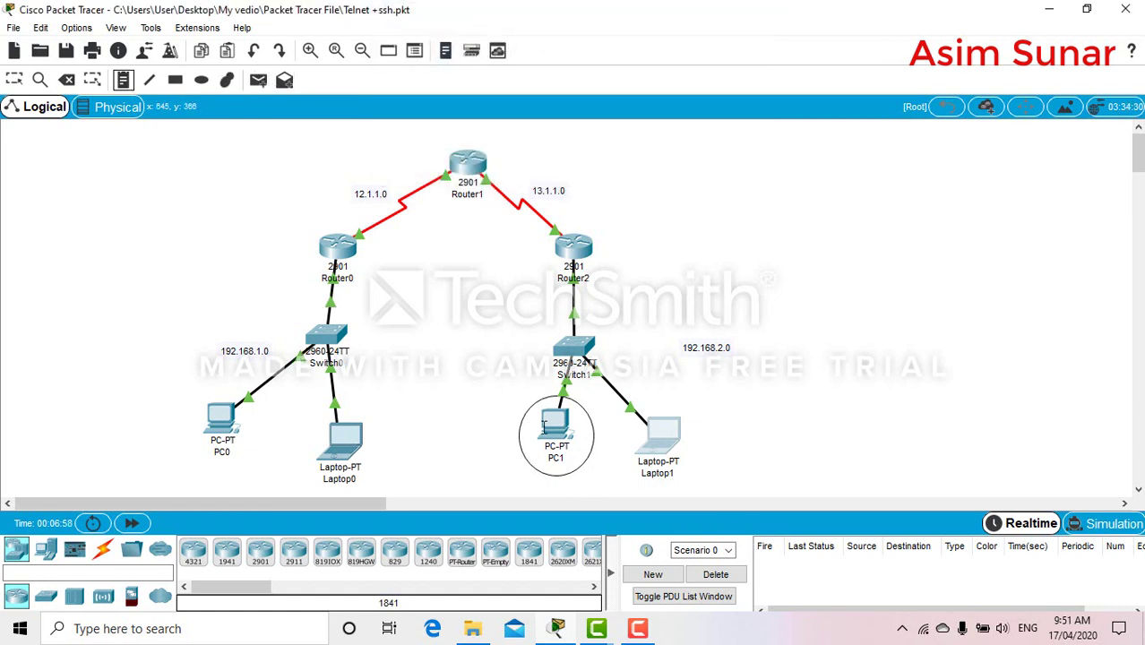
click(534, 498)
text(B)
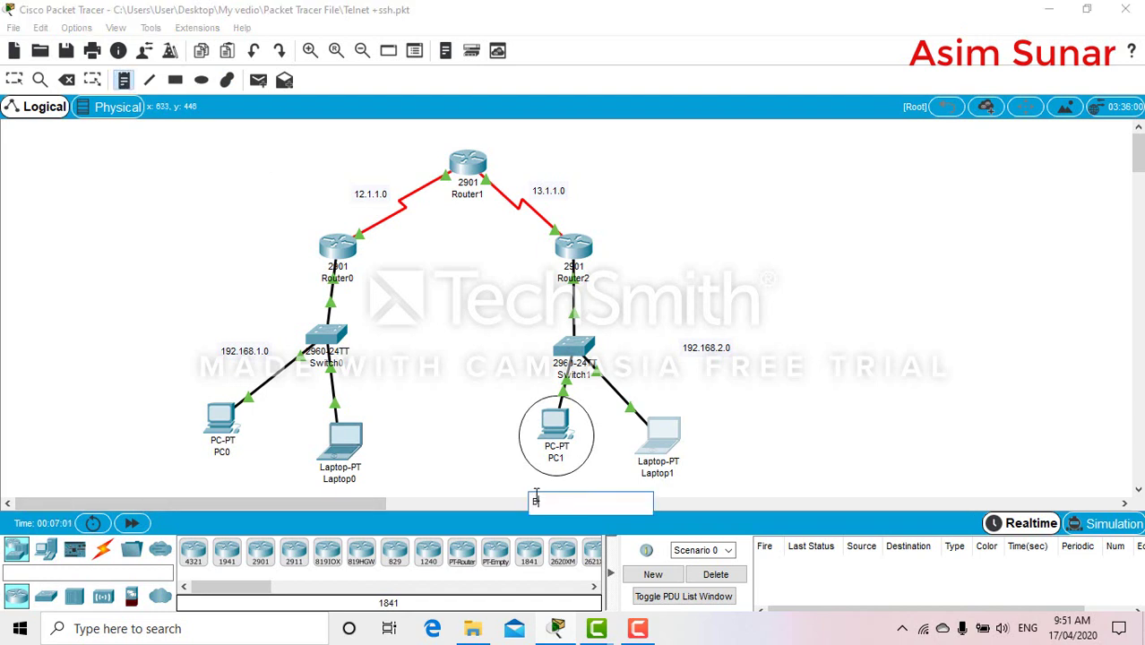
text(lock telnet)
key(ctrl+a)
key(ctrl+x)
key(ctrl+v)
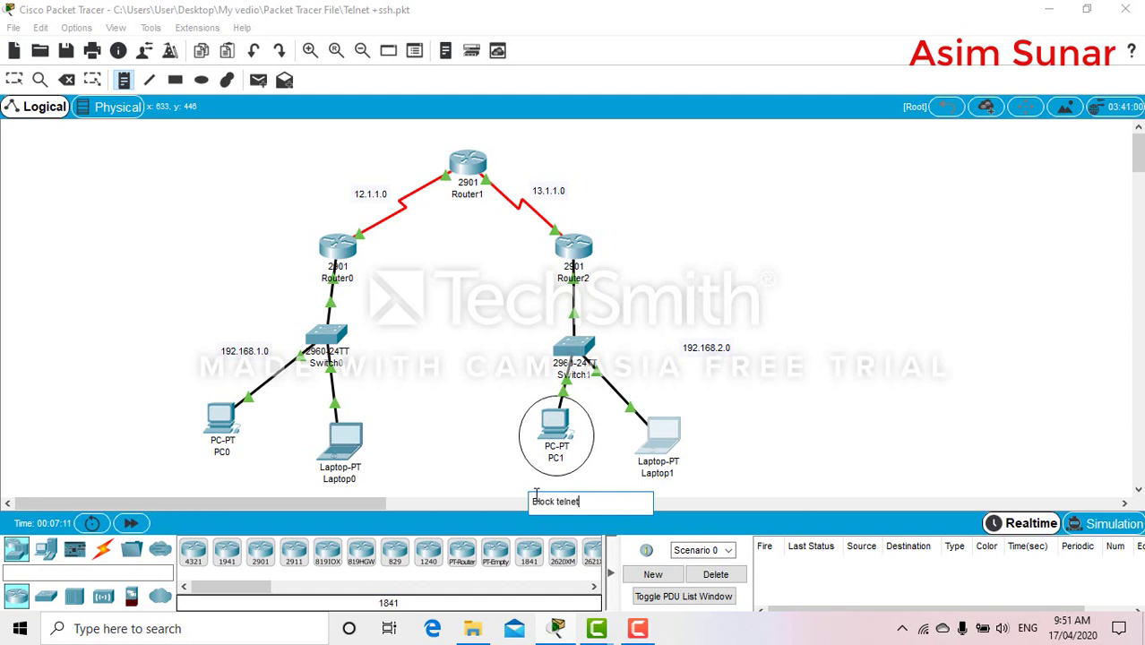
key(ctrl+shift+Left)
key(ctrl+shift+Left)
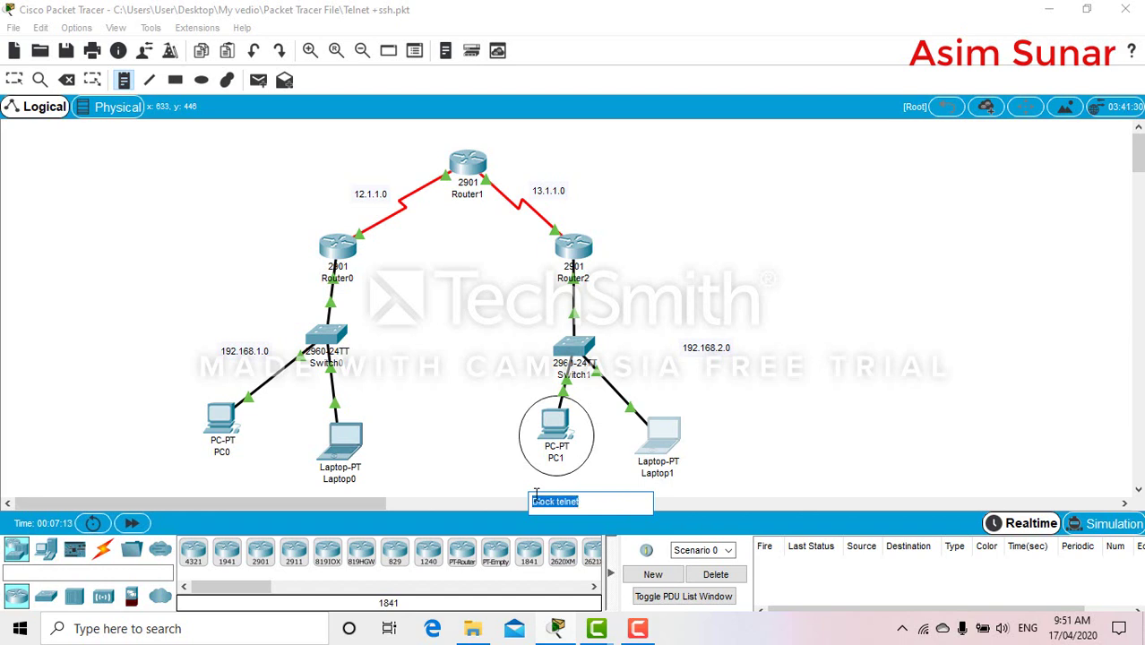
key(Escape)
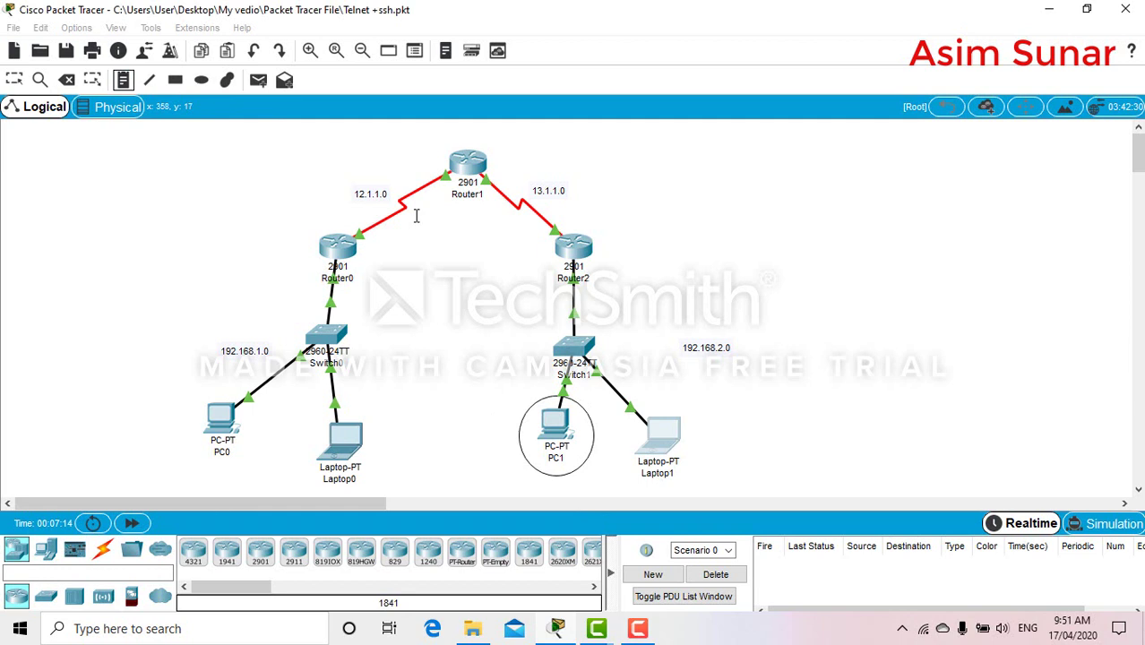
drag(1138, 155, 1138, 169)
Add an 'Allow telnet' note below Laptop1 and align both notes under their devices
click(651, 374)
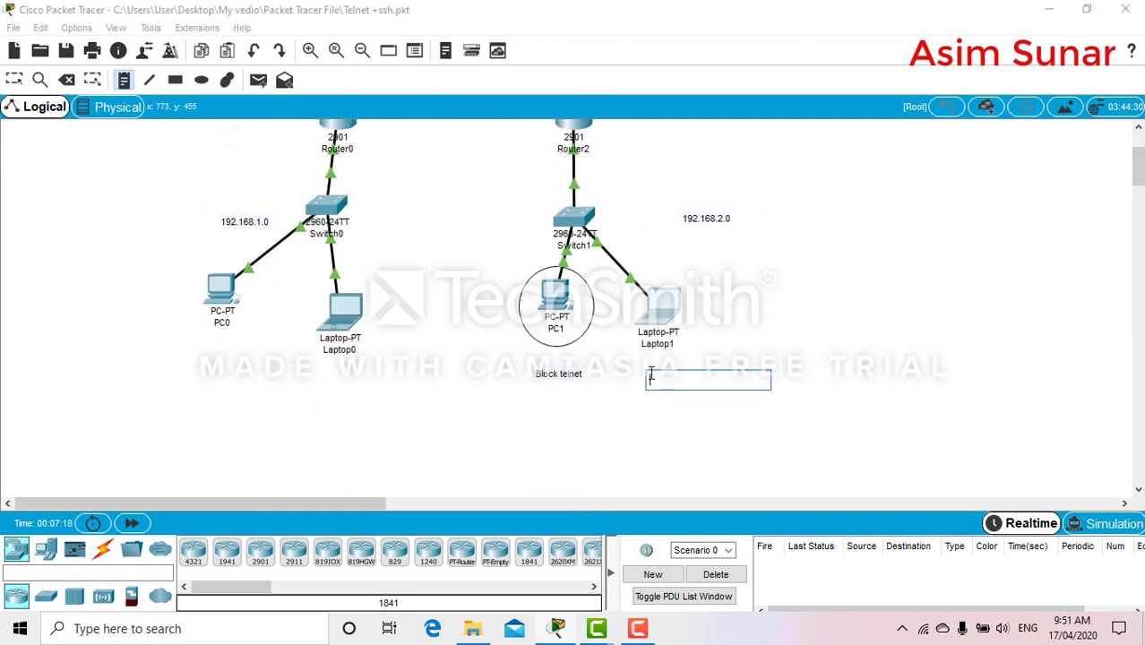
key(ctrl+v)
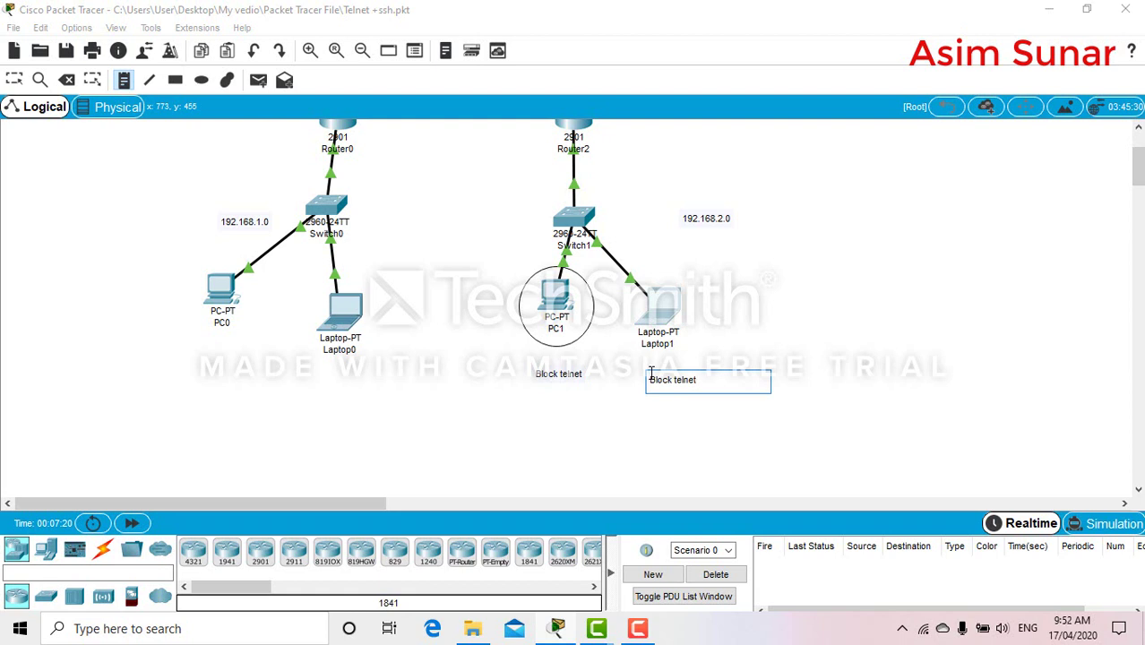
key(Left)
key(Left)
key(Left)
key(Left)
key(Left)
key(Left)
key(BackSpace)
key(BackSpace)
key(BackSpace)
key(BackSpace)
key(BackSpace)
key(BackSpace)
text(Allow)
click(795, 337)
drag(664, 380, 651, 358)
drag(569, 377, 563, 361)
drag(1141, 177, 1140, 158)
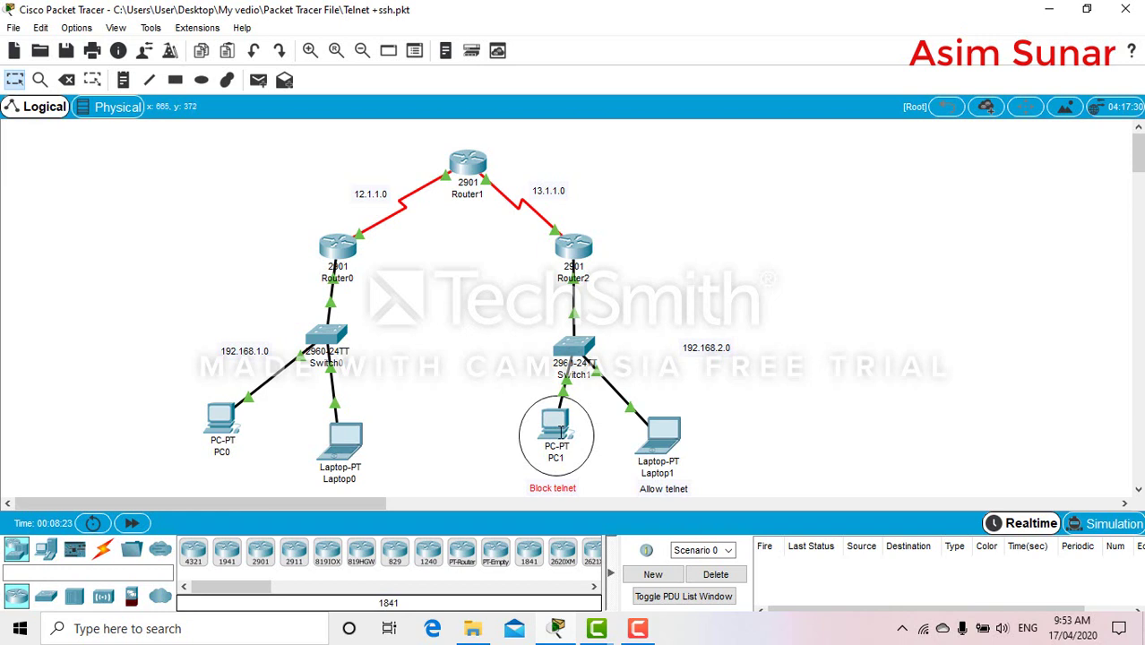
mouse_move(561, 433)
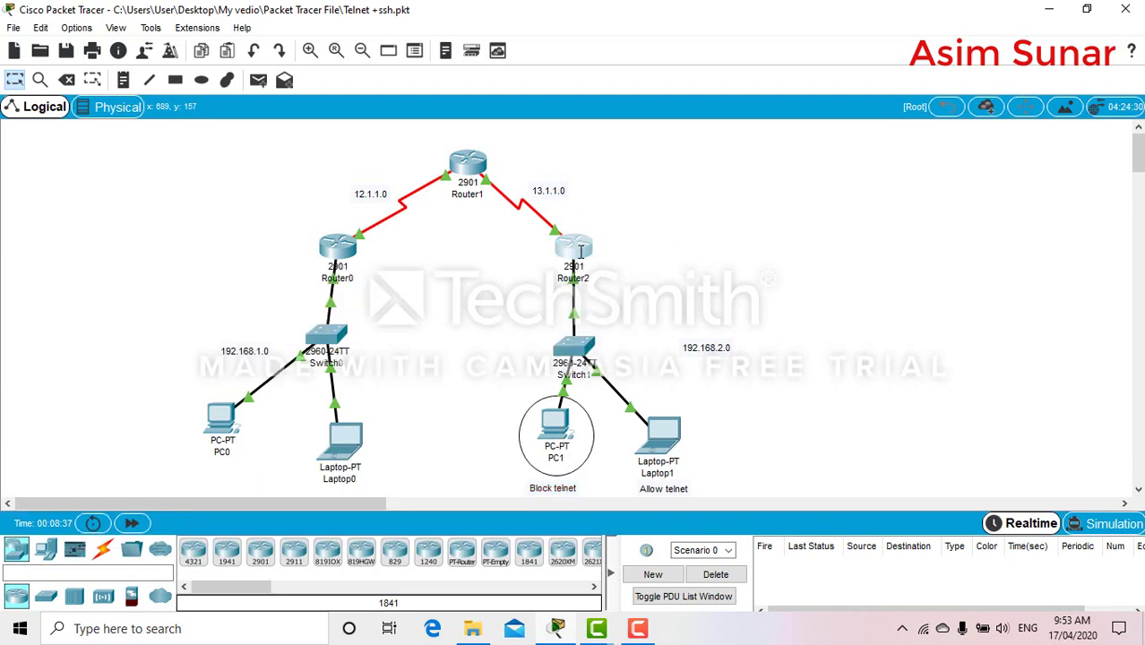
On Router2's CLI, enter privileged and global configuration mode with en and conf t
click(578, 250)
drag(591, 79, 947, 93)
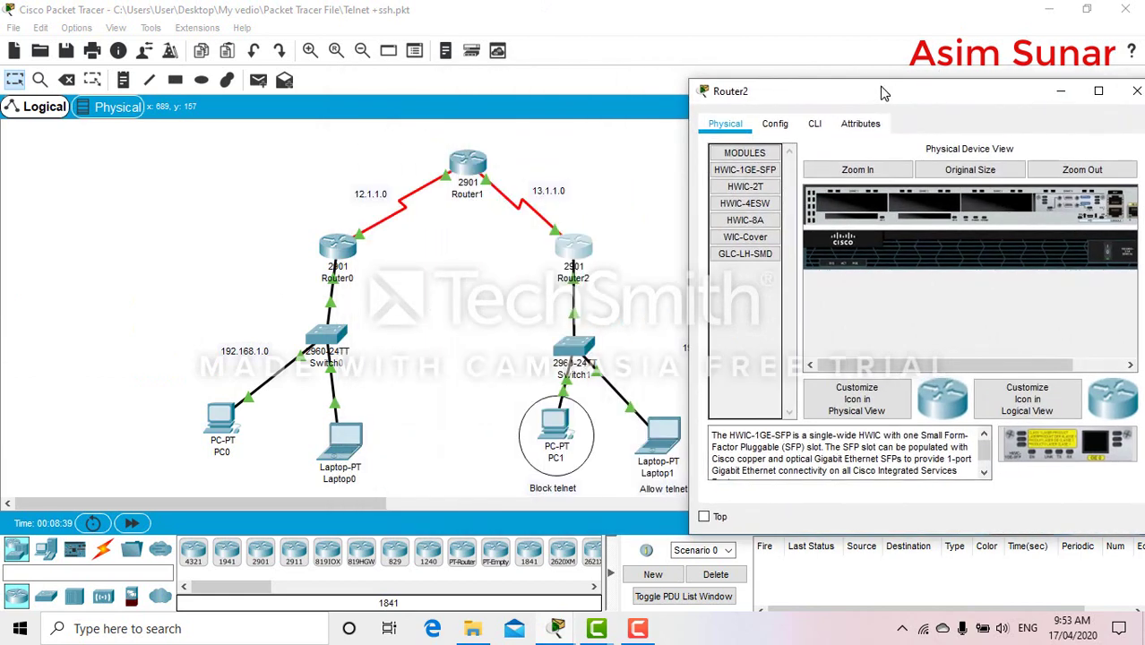
click(822, 126)
drag(848, 99, 771, 72)
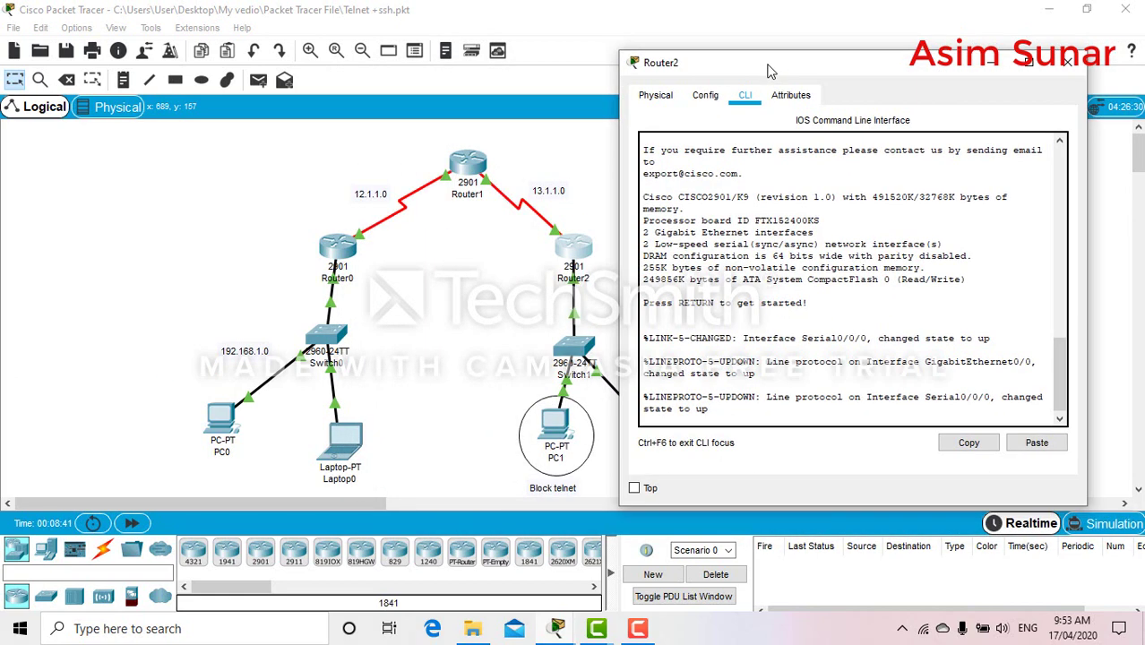
key(Return)
text(en)
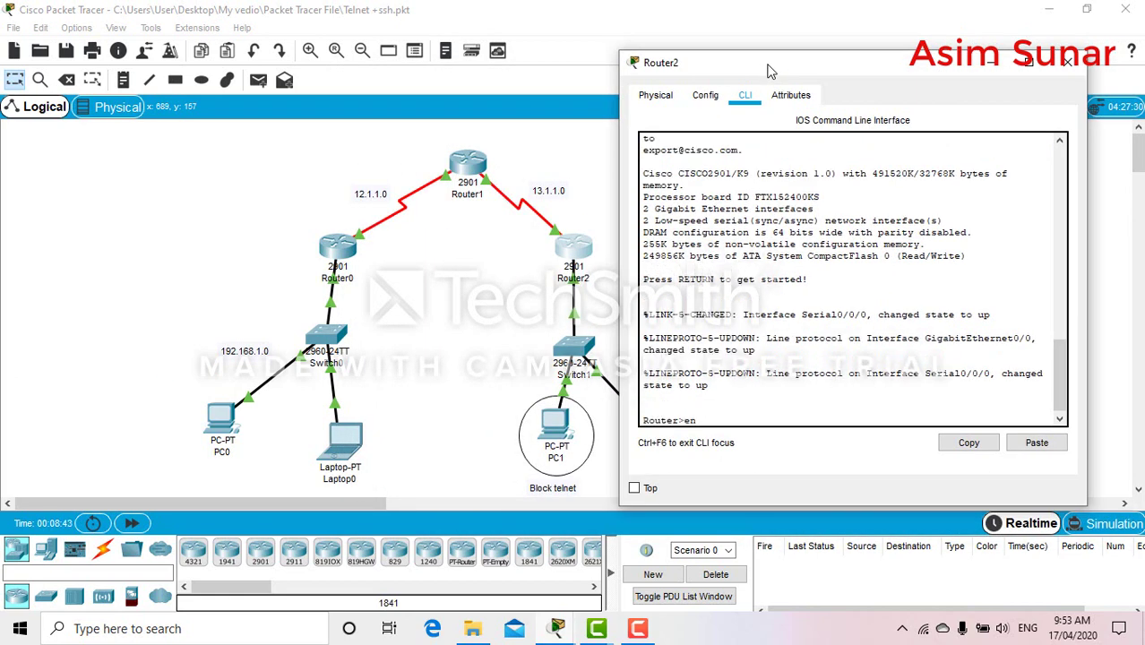
key(Return)
text(conf t)
key(Return)
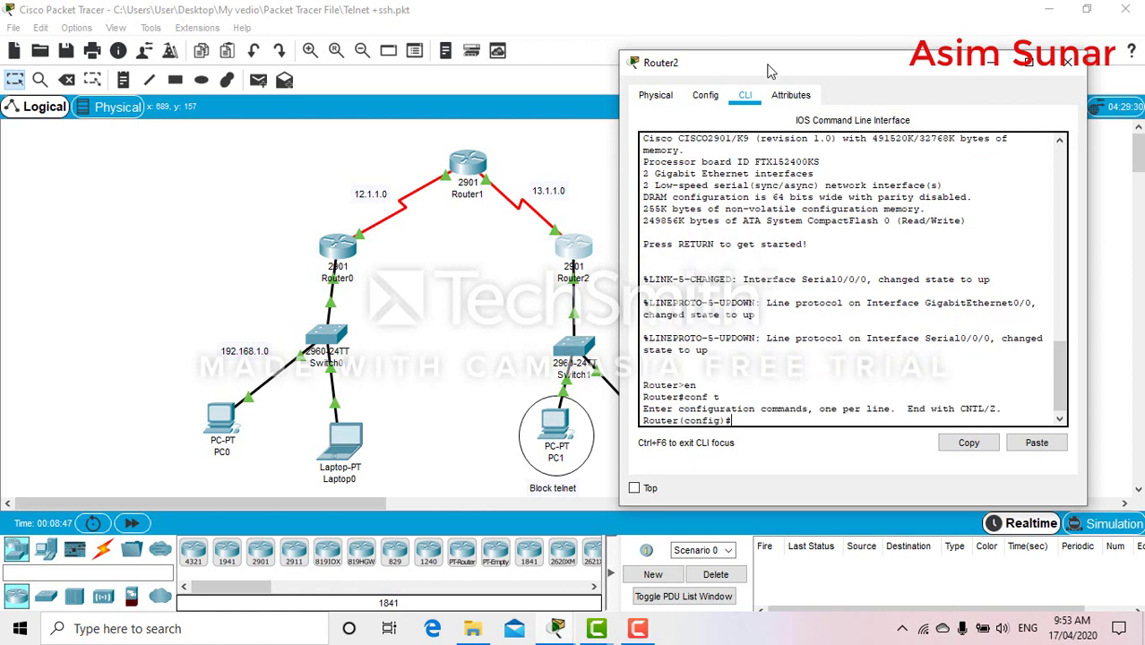
Type 'access-list 101 deny tcp host 192.168.2.2' using ? help, leaving it unfinished
text(access-list )
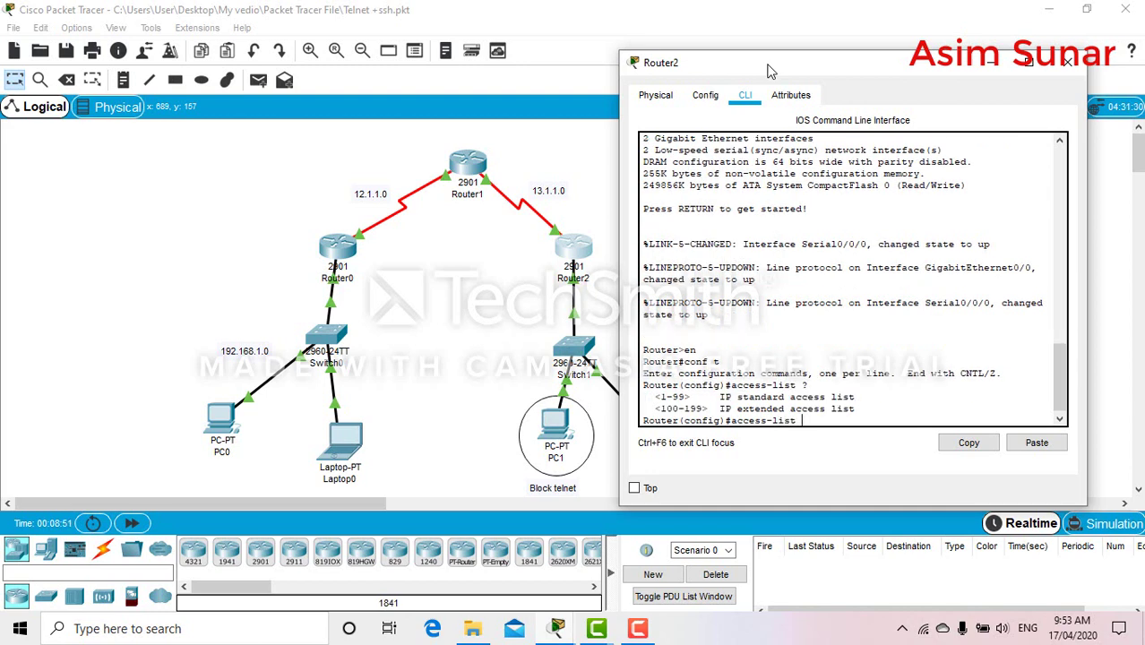
text(?101)
text( ?)
text(deny)
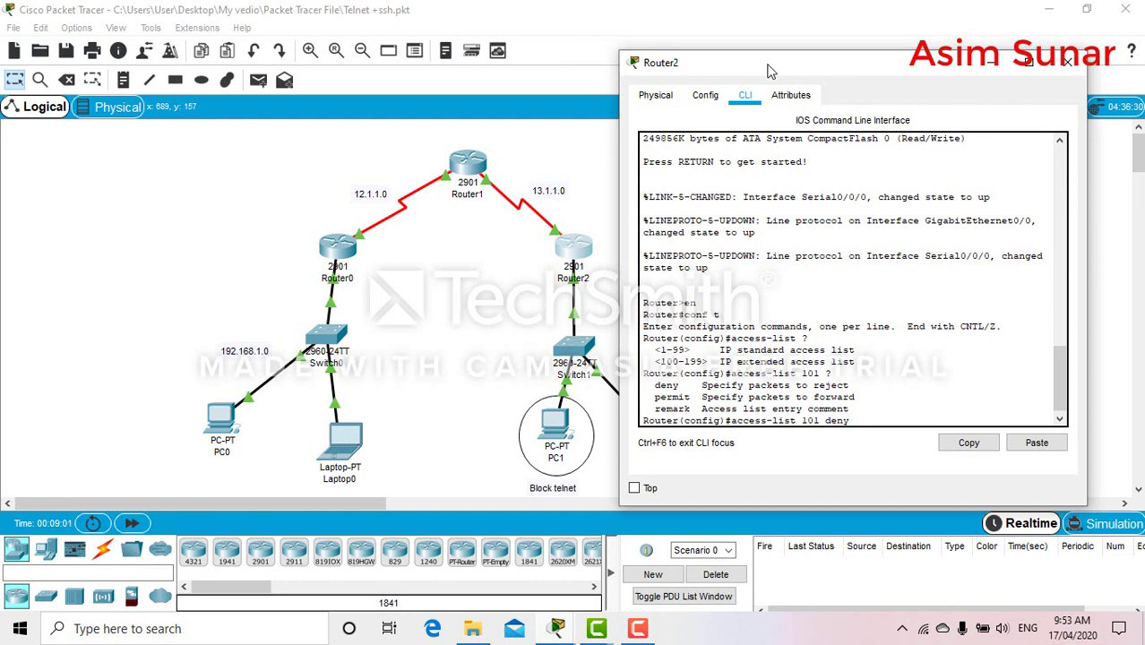
text(?)
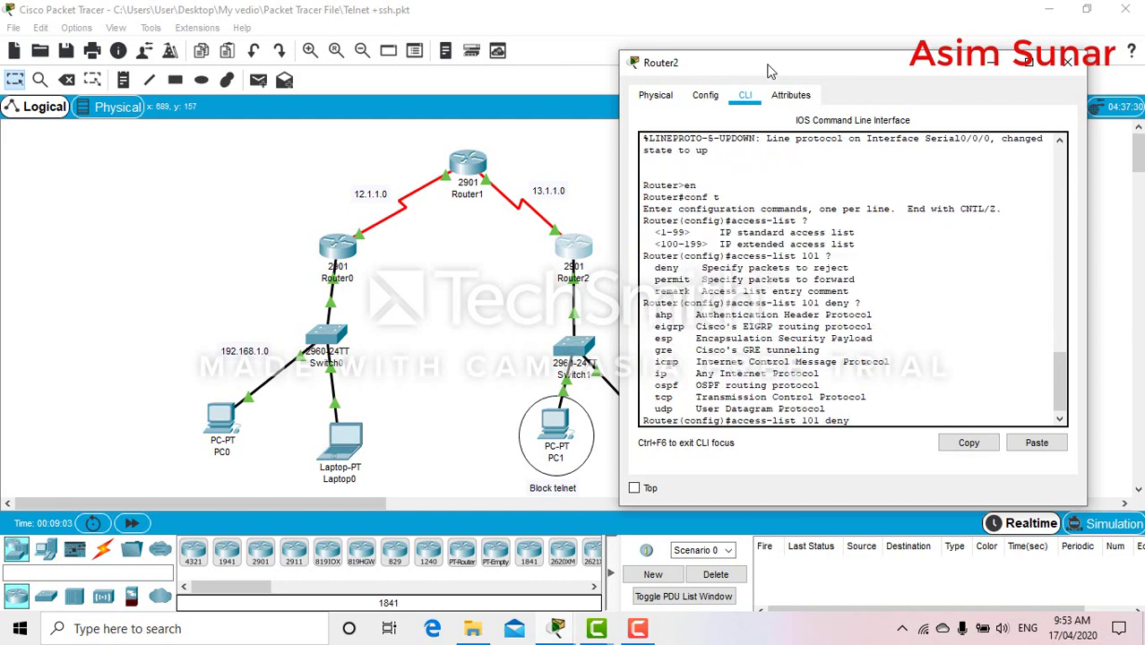
text(tcp )
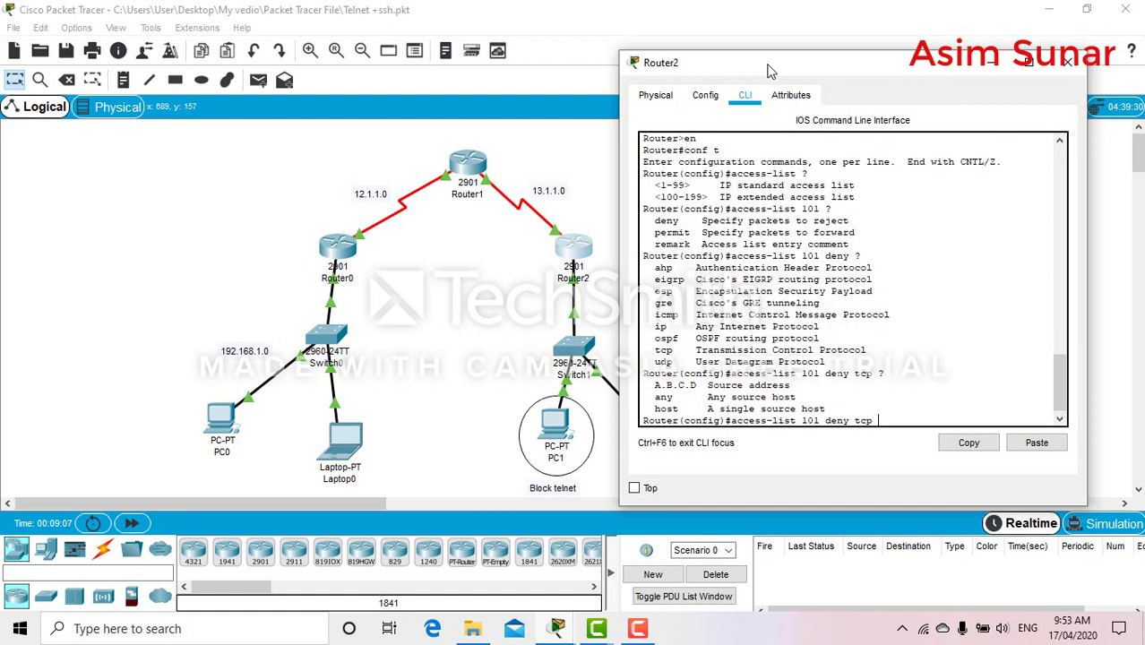
text(?host 192.168.2.2)
click(1068, 62)
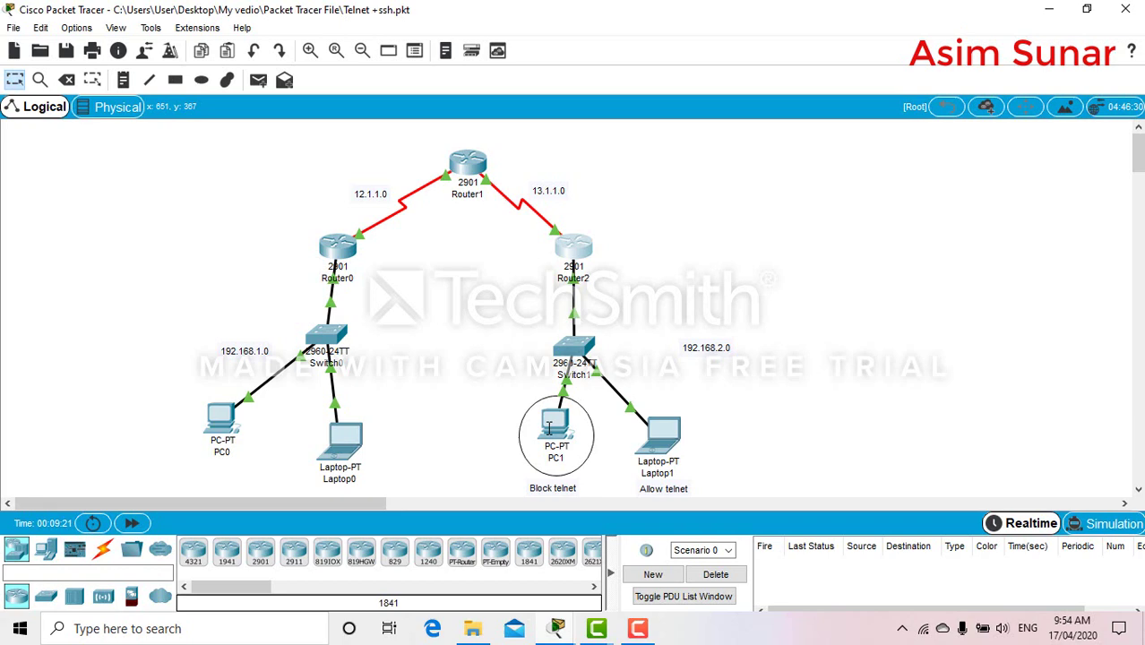
Complete and enter the ACL 101 rule denying telnet from host 192.168.2.2 to host 192.168.1.1
mouse_move(550, 428)
click(578, 244)
drag(817, 64, 830, 69)
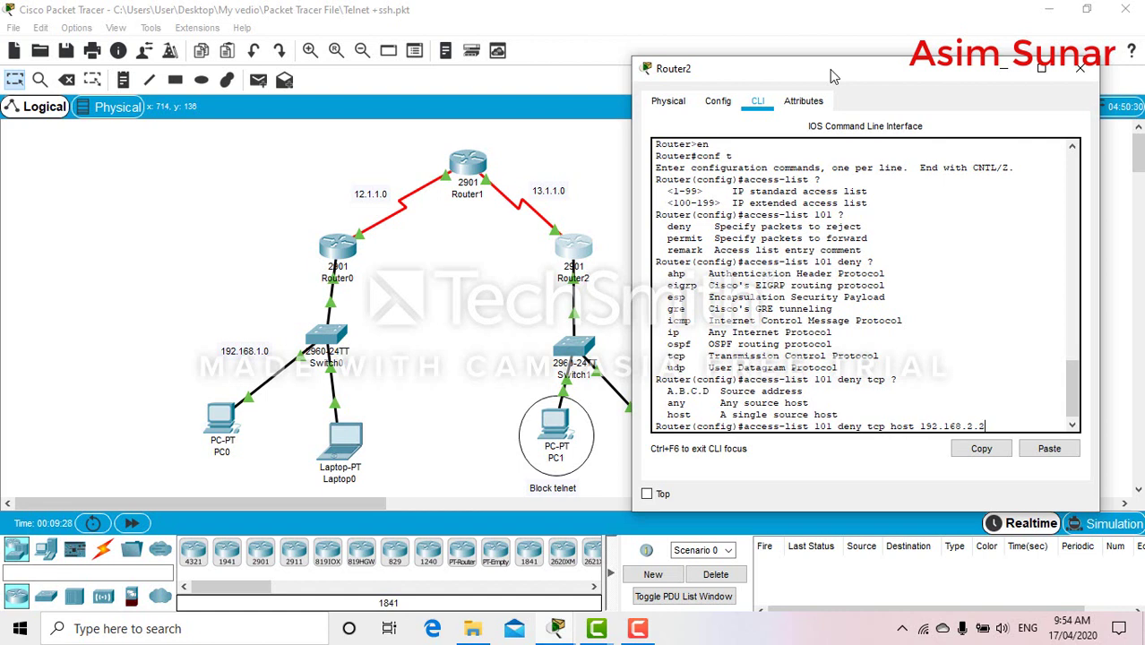
text(host 192.168.)
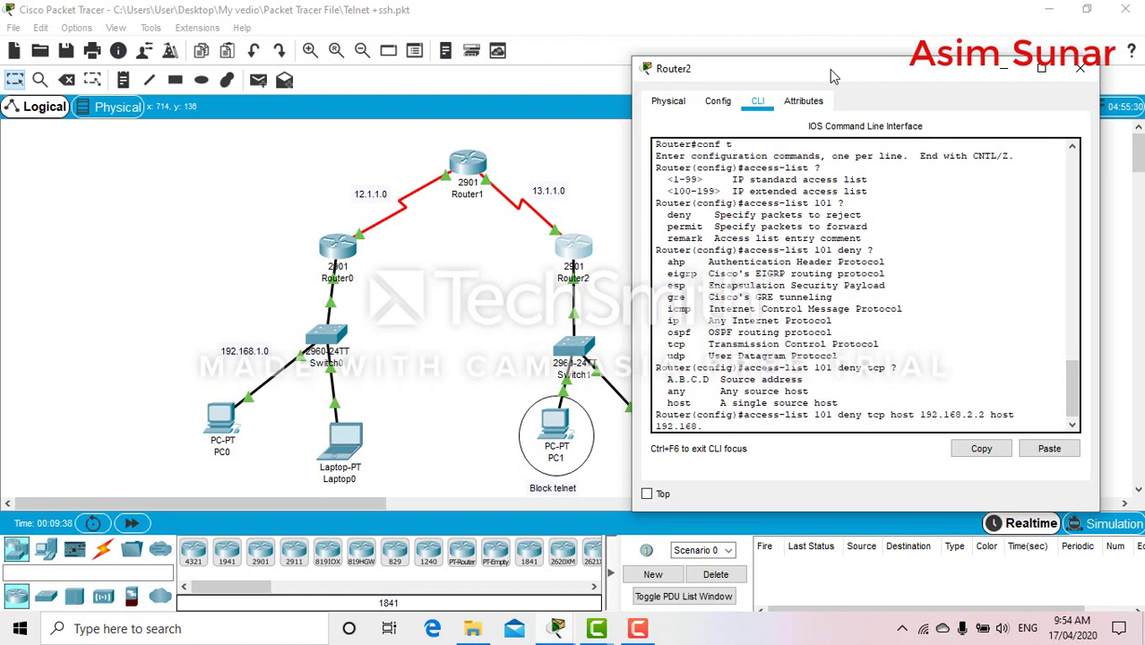
text(1.1 eq ?)
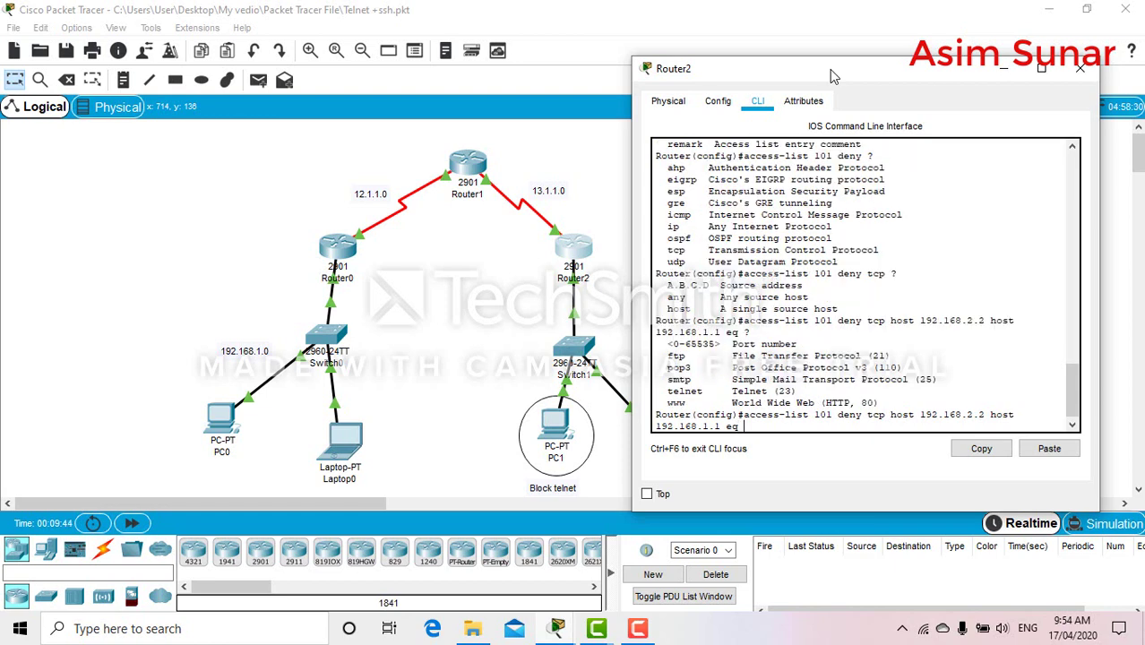
text(telenr)
key(BackSpace)
key(BackSpace)
key(BackSpace)
text(nrt)
key(BackSpace)
key(BackSpace)
text(et)
key(Return)
Edit the recalled command into 'access-list 101 permit tcp any any'
key(Up)
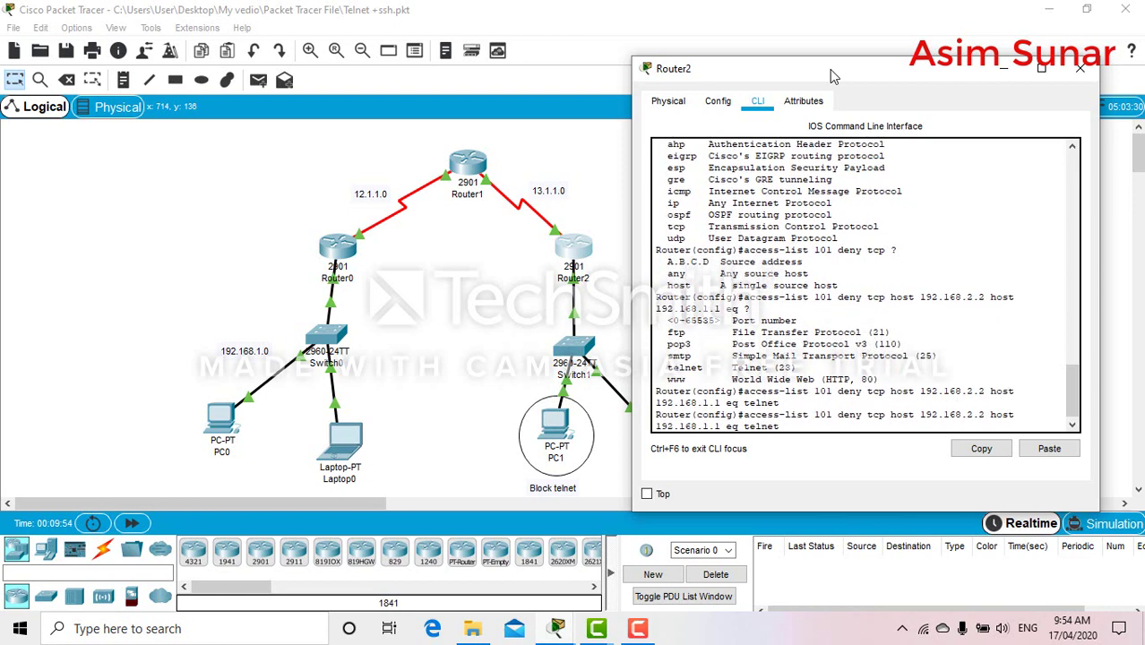
key(BackSpace)
key(BackSpace)
key(BackSpace)
key(BackSpace)
key(BackSpace)
key(BackSpace)
key(BackSpace)
key(BackSpace)
key(BackSpace)
key(BackSpace)
key(BackSpace)
key(BackSpace)
key(BackSpace)
key(BackSpace)
key(BackSpace)
key(BackSpace)
key(BackSpace)
key(BackSpace)
key(BackSpace)
key(BackSpace)
key(BackSpace)
key(BackSpace)
key(BackSpace)
key(BackSpace)
key(BackSpace)
key(BackSpace)
key(BackSpace)
key(BackSpace)
key(BackSpace)
key(BackSpace)
key(BackSpace)
key(BackSpace)
key(BackSpace)
key(BackSpace)
key(BackSpace)
key(BackSpace)
key(BackSpace)
key(BackSpace)
key(BackSpace)
key(BackSpace)
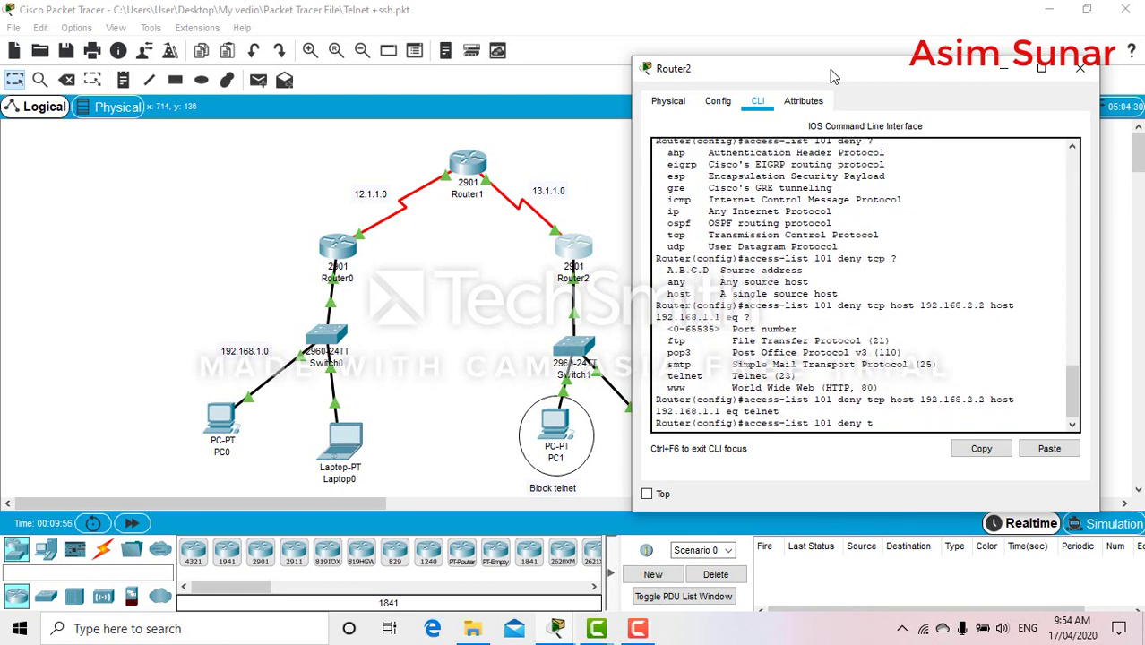
text(permit tcp any any)
Enter the permit tcp any any rule and apply ACL 101 inbound on interface g0/0
key(Return)
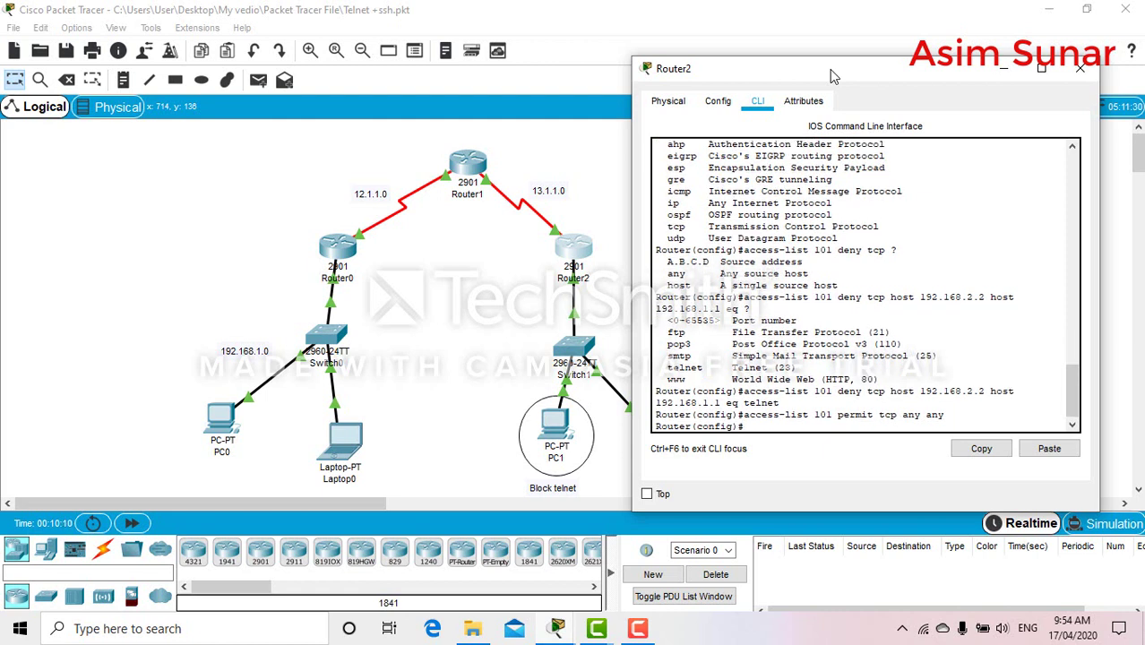
text(int g0/0)
key(Return)
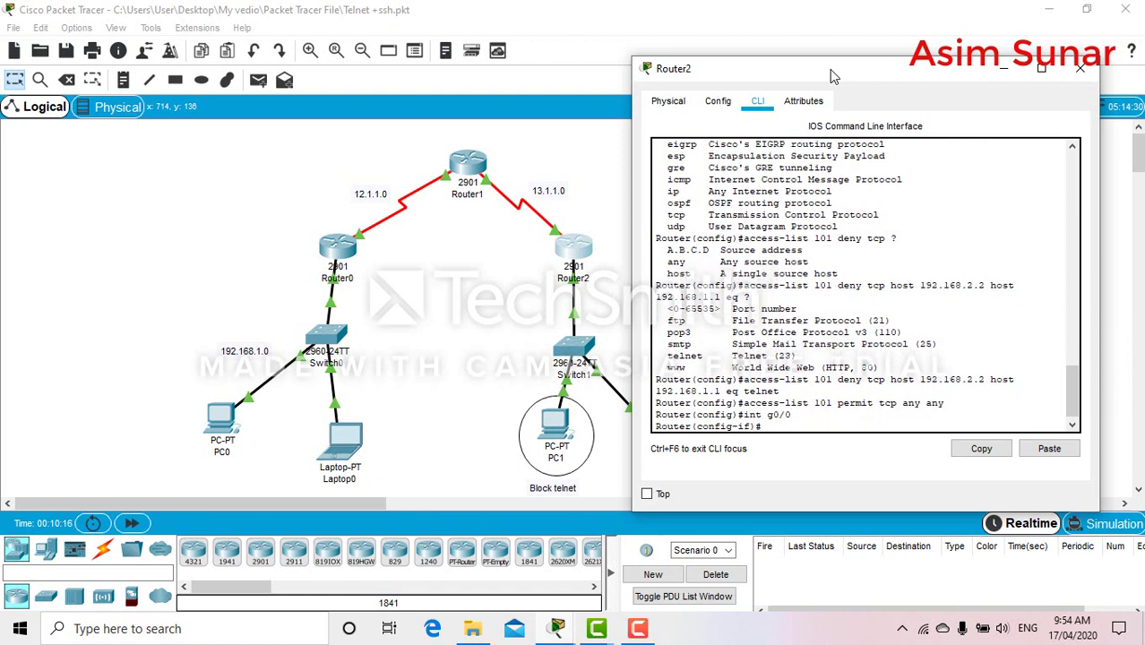
text(ip access-group 101)
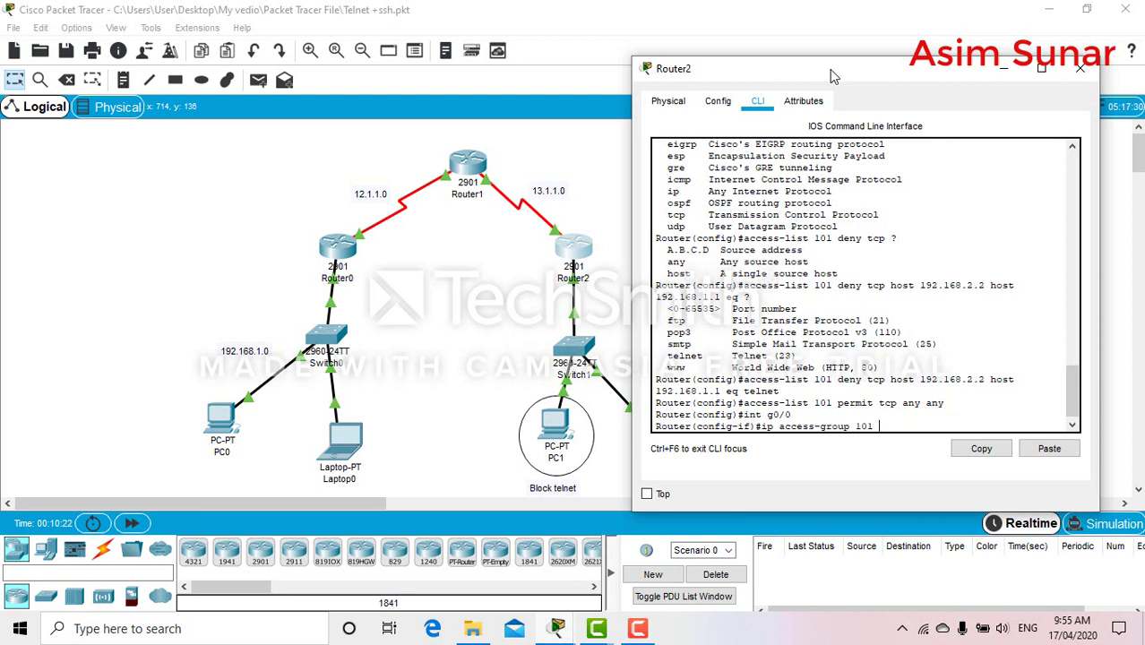
text( in)
key(Return)
Exit configuration mode and save Router2's configuration with wr
text(end)
key(Return)
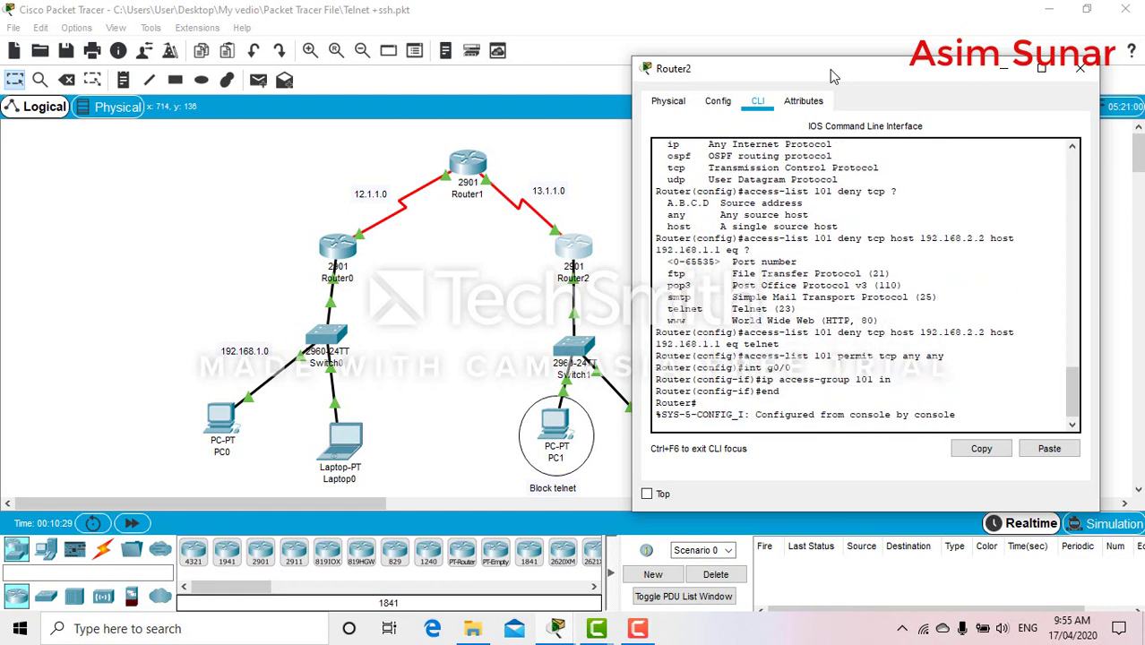
key(Return)
text(wr)
key(Return)
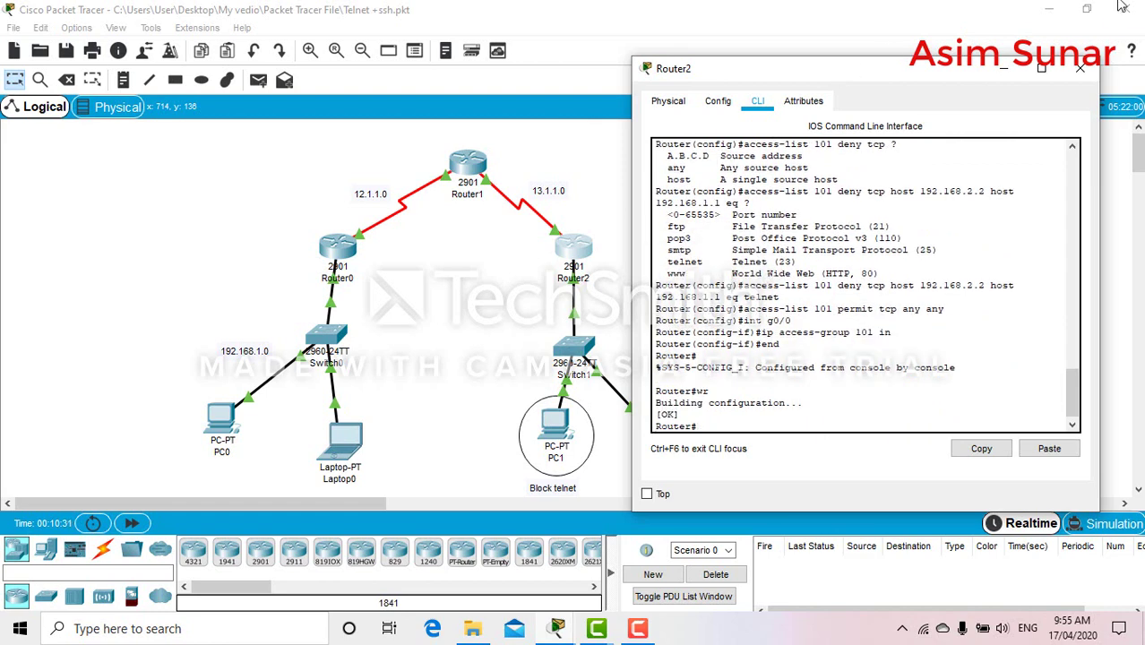
Rerun telnet 192.168.1.1 from Laptop1, confirming it still reaches the Username prompt
click(1074, 77)
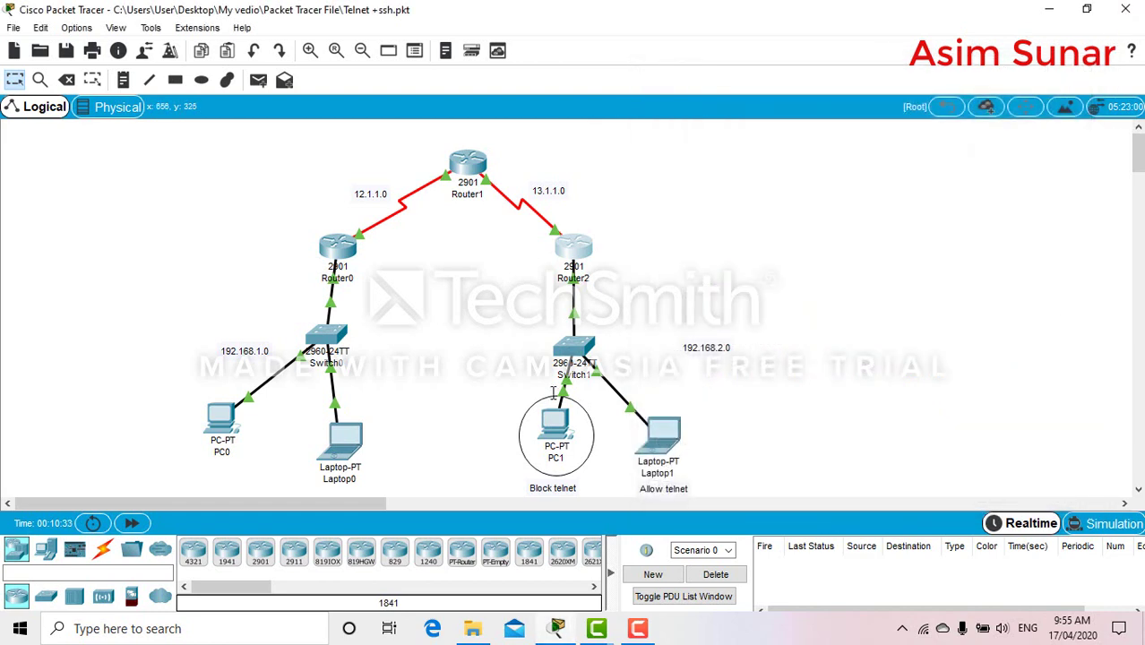
click(652, 441)
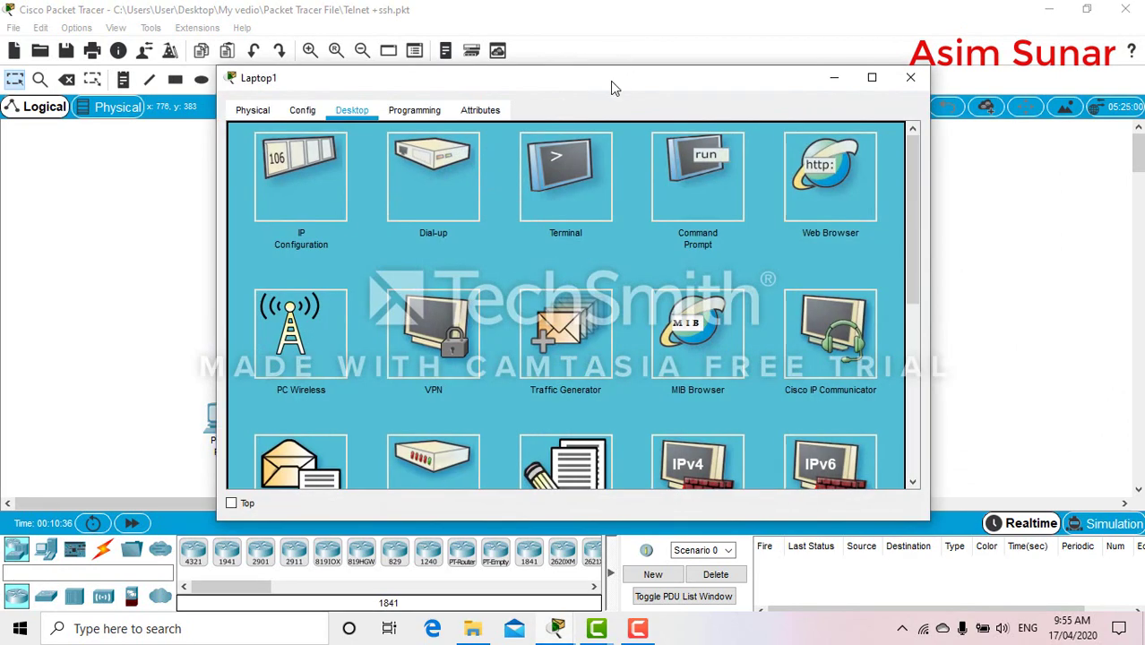
drag(612, 87, 827, 109)
click(915, 217)
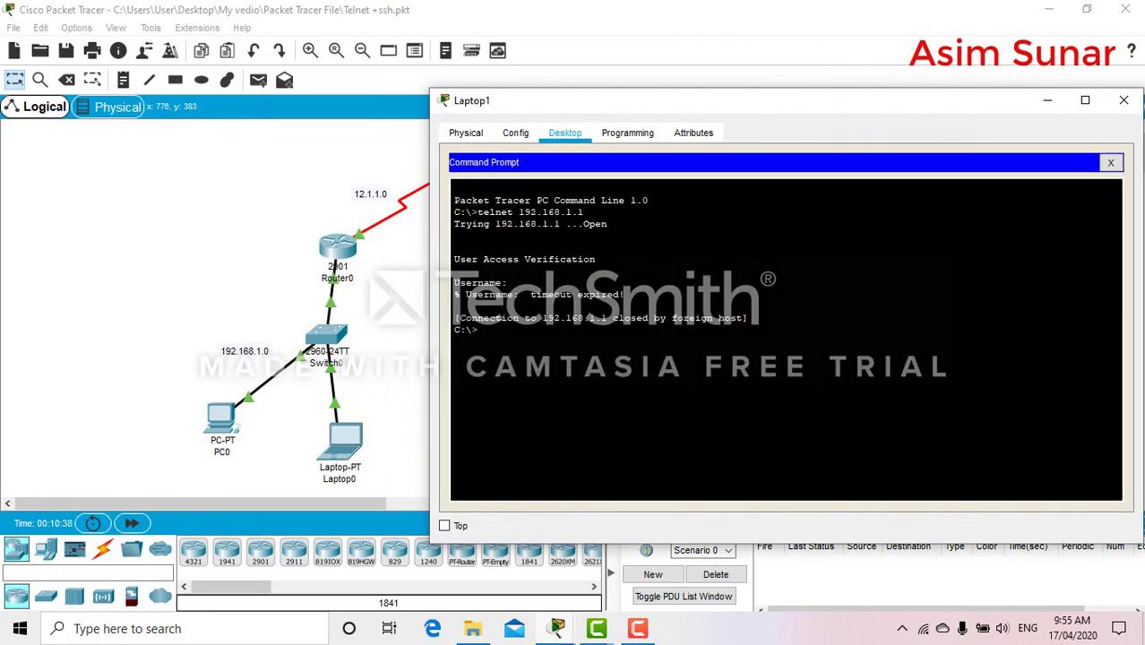
key(Up)
key(Return)
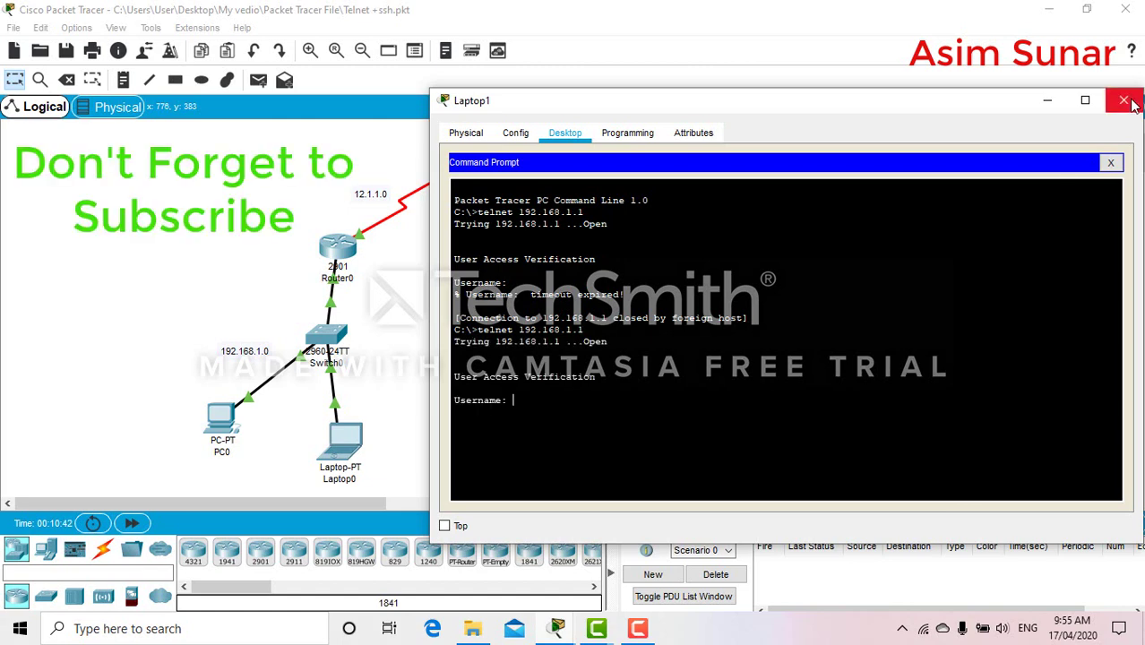
click(1124, 99)
Open PC1's Command Prompt, keeping the topology visible beside the window
click(555, 425)
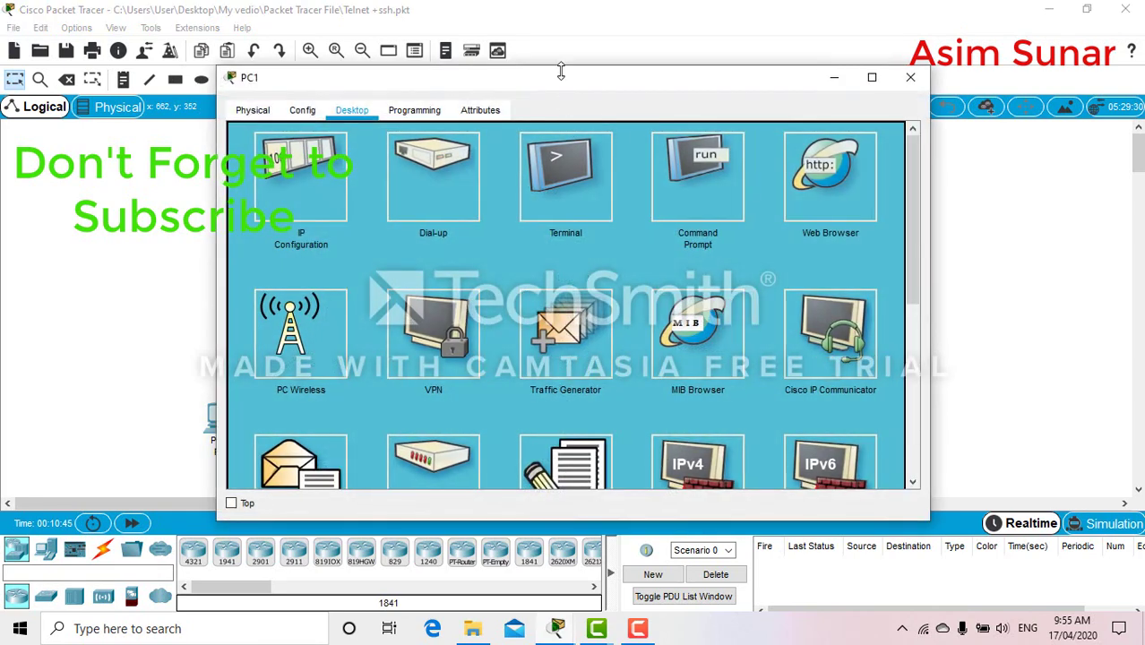
drag(561, 70, 837, 43)
click(986, 154)
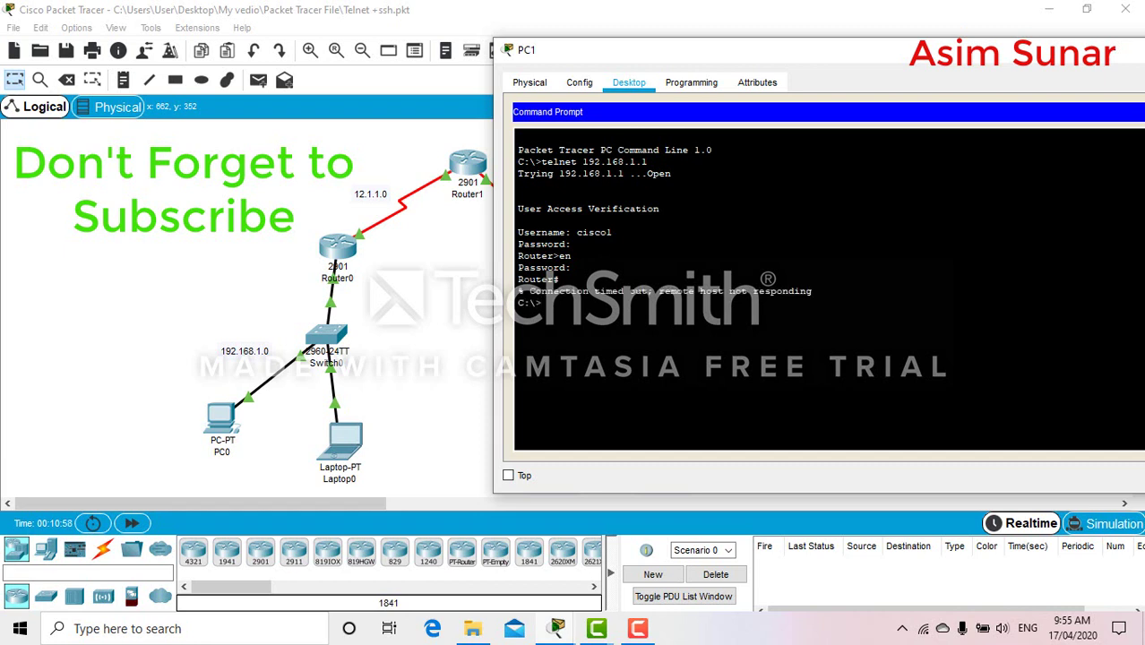
Rerun 'telnet 192.168.1.1' twice from PC1; both attempts time out
key(Up)
key(Return)
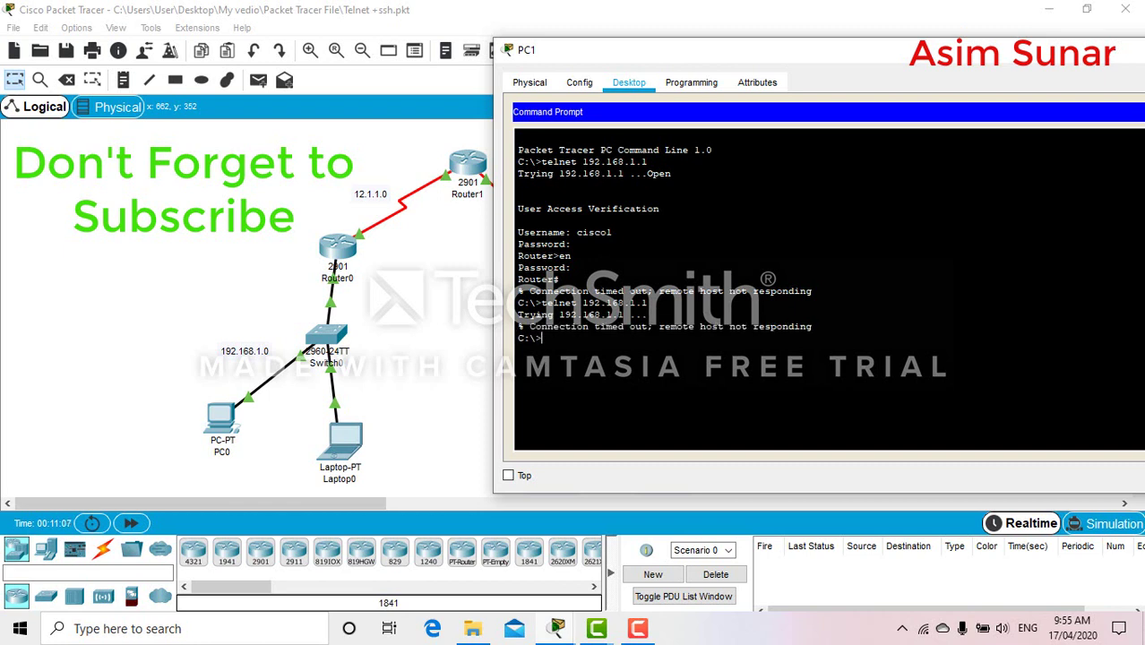
key(Up)
key(Return)
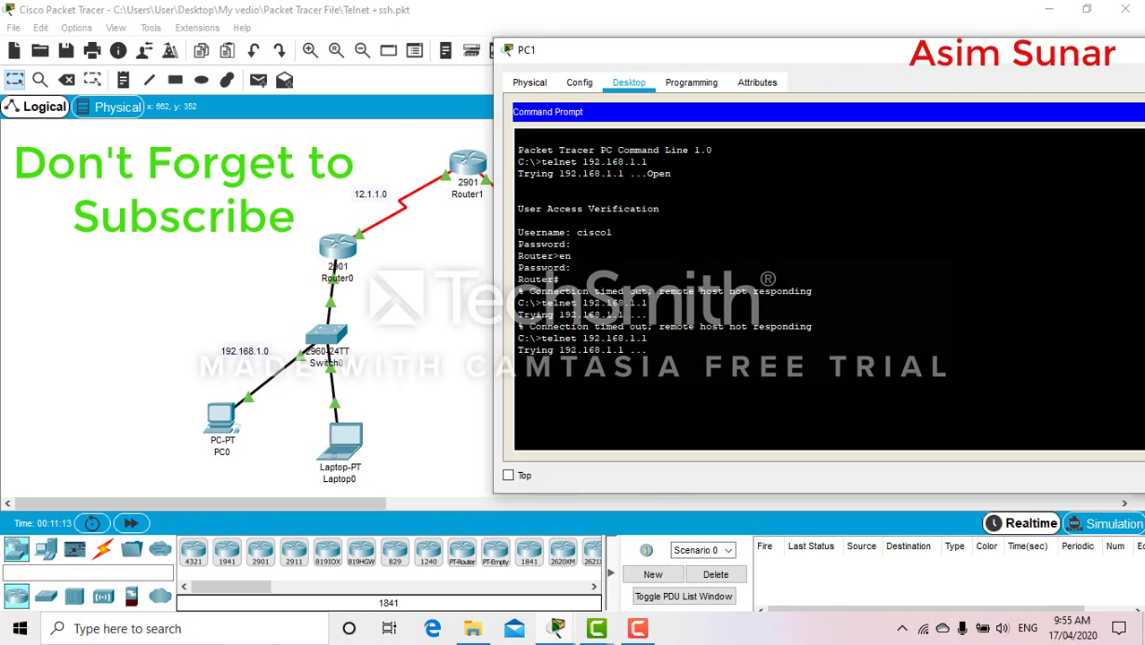
drag(776, 50, 525, 125)
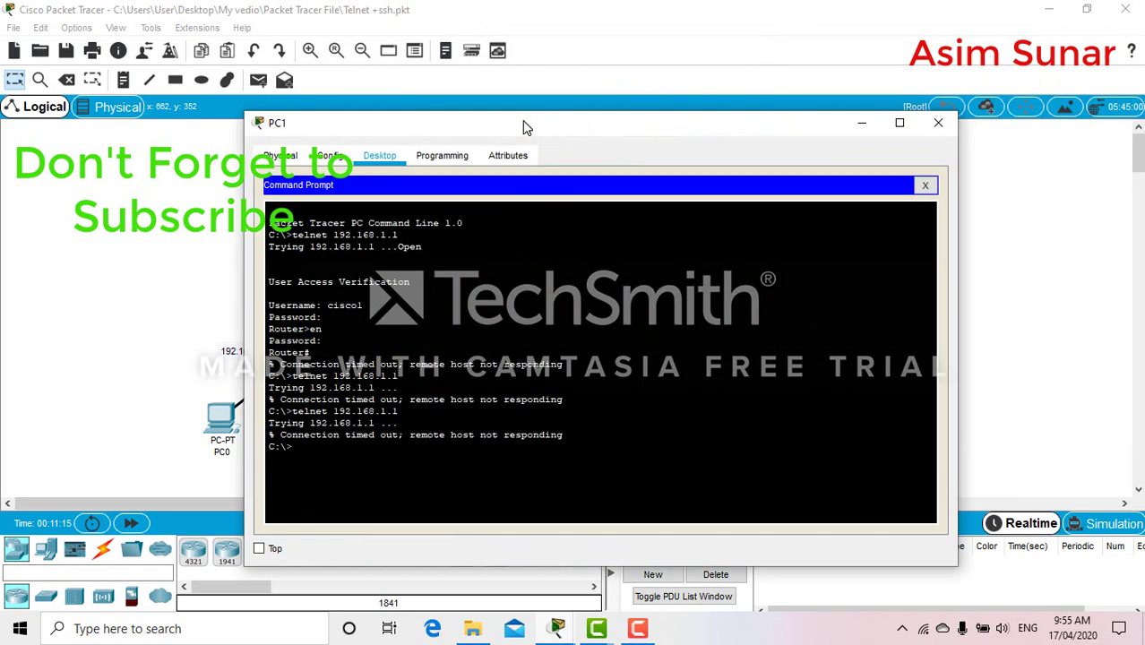
click(938, 122)
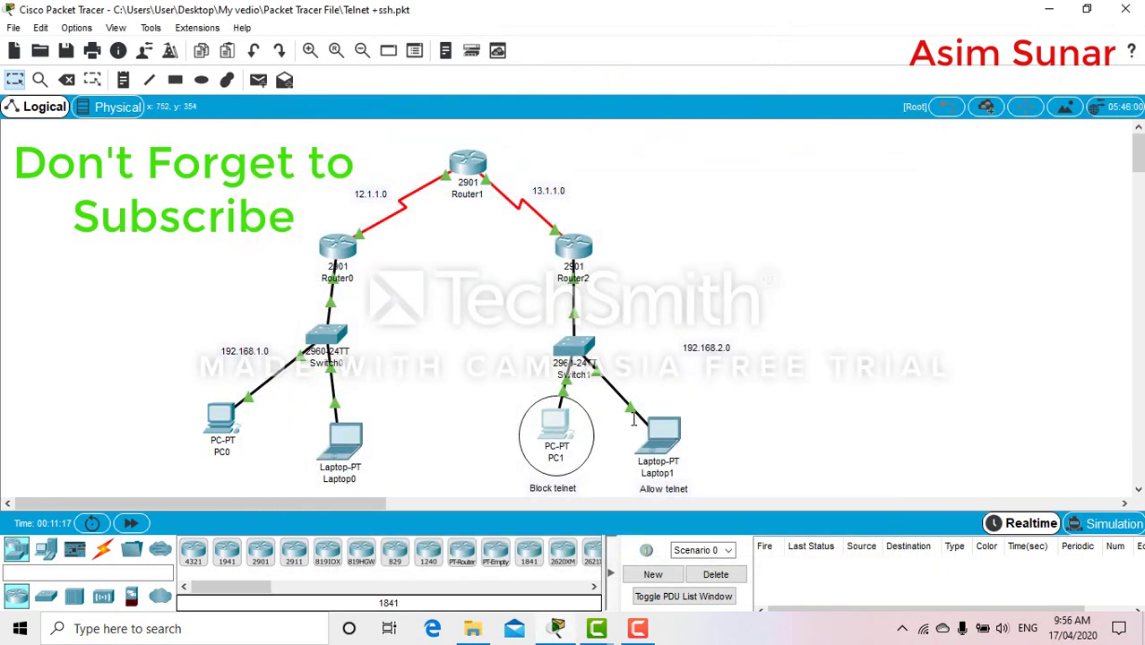